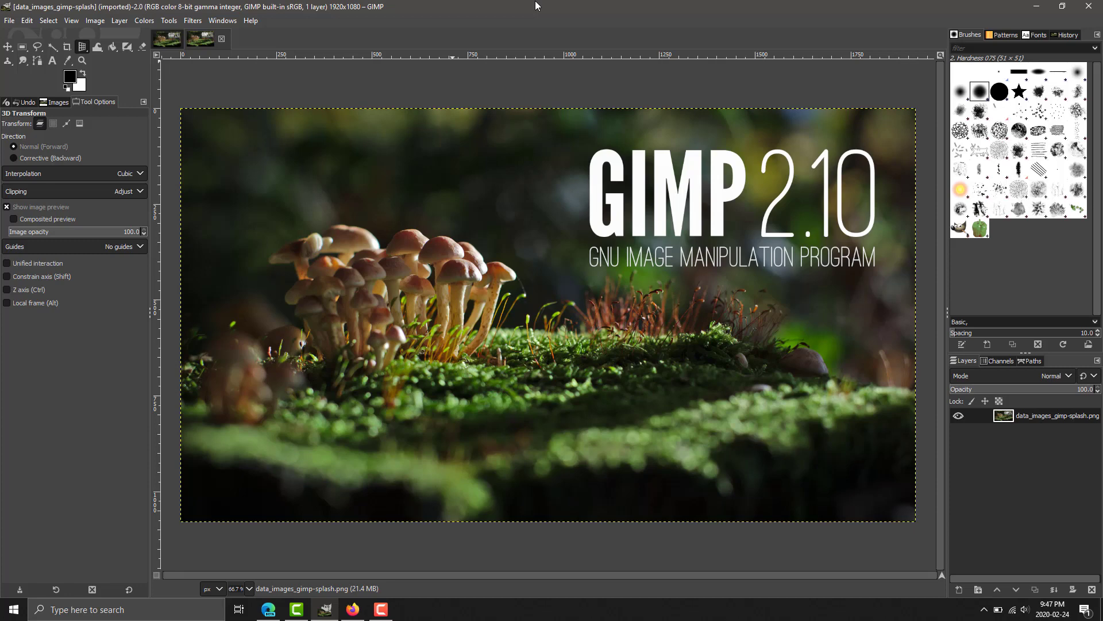
Browse the Filters menu and the Tools > Paint Tools submenu, then close the menus.
left_click(194, 20)
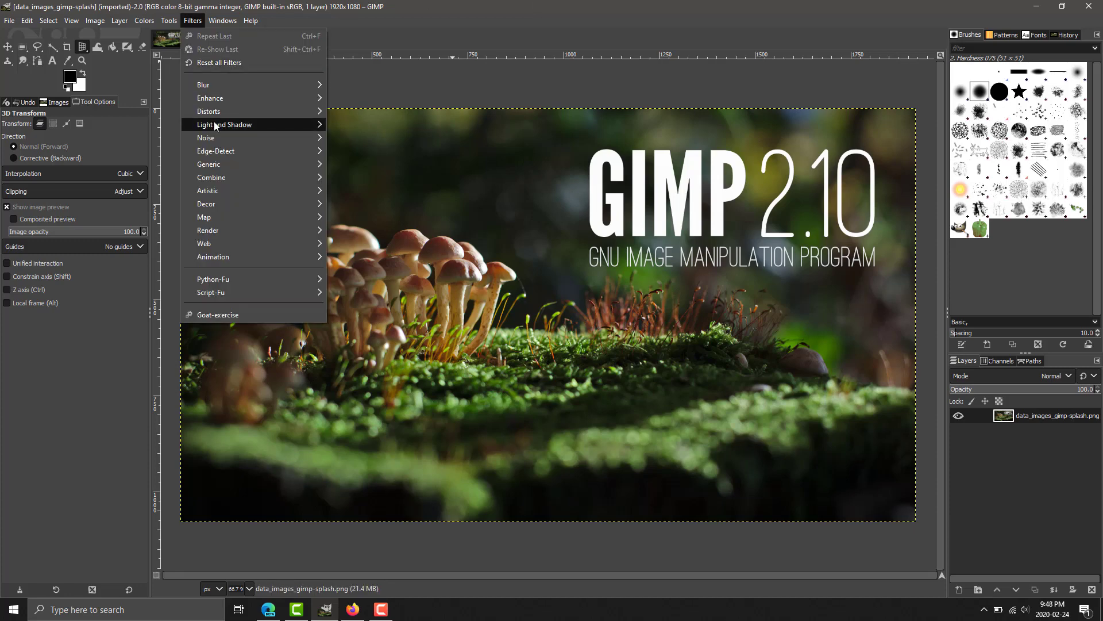
mouse_move(232, 189)
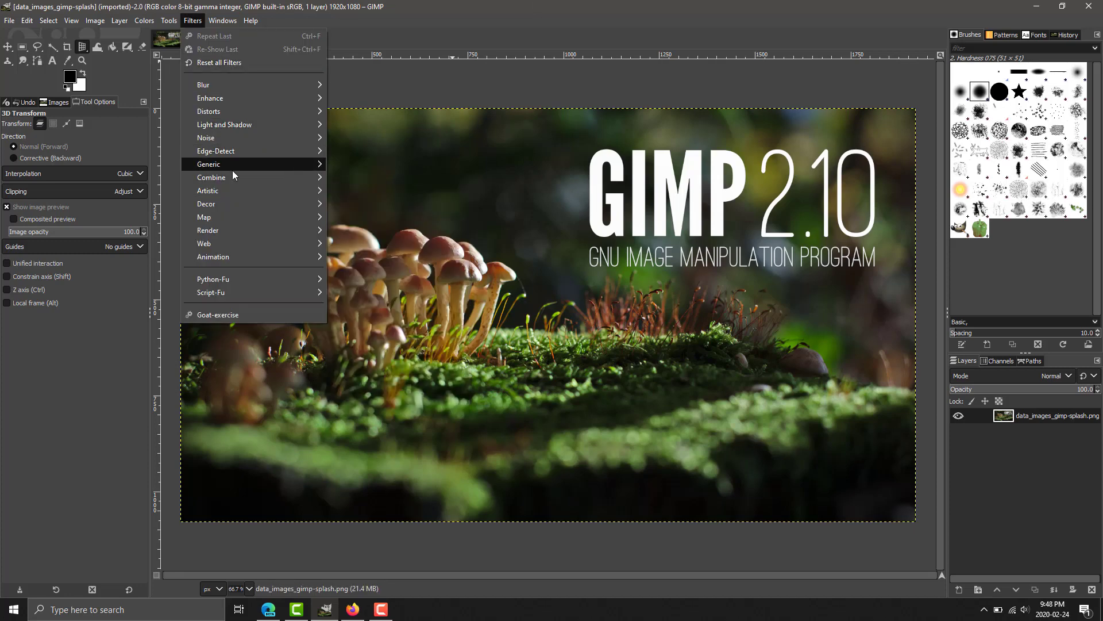
mouse_move(178, 27)
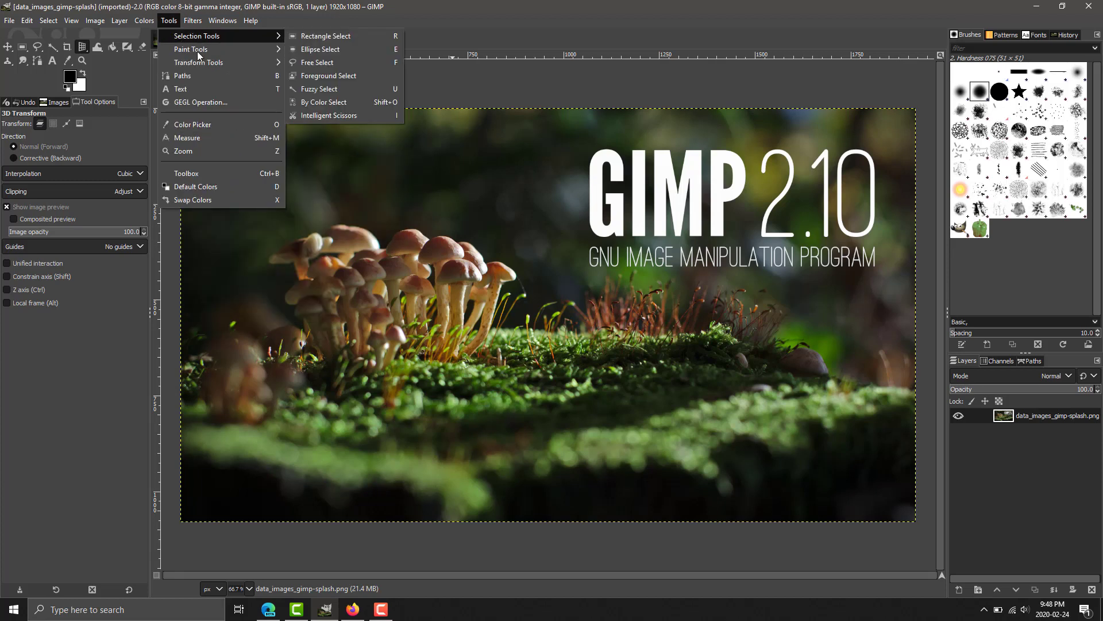
mouse_move(198, 51)
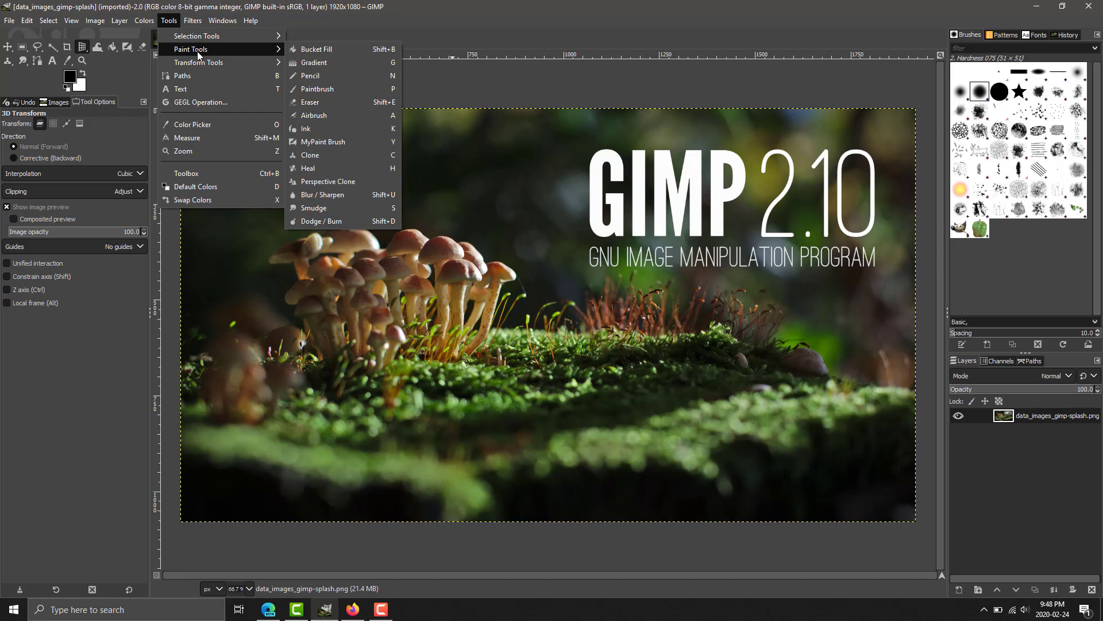
left_click(432, 12)
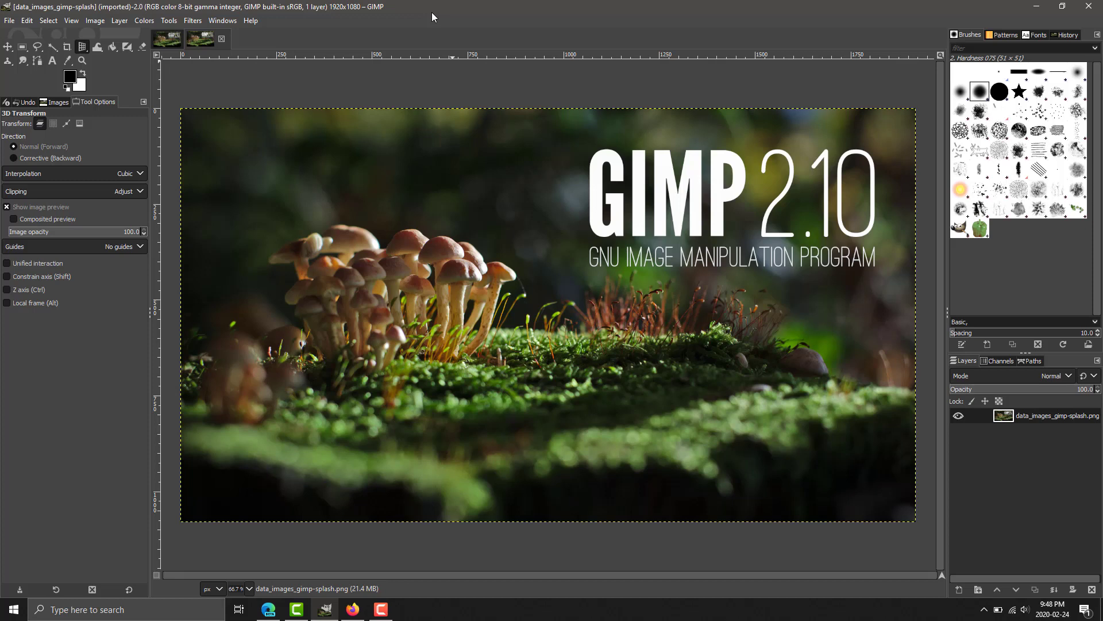
Switch to MyPaint Brush with the puantilism2 brush and paint dab strokes across the GIMP title.
right_click(127, 47)
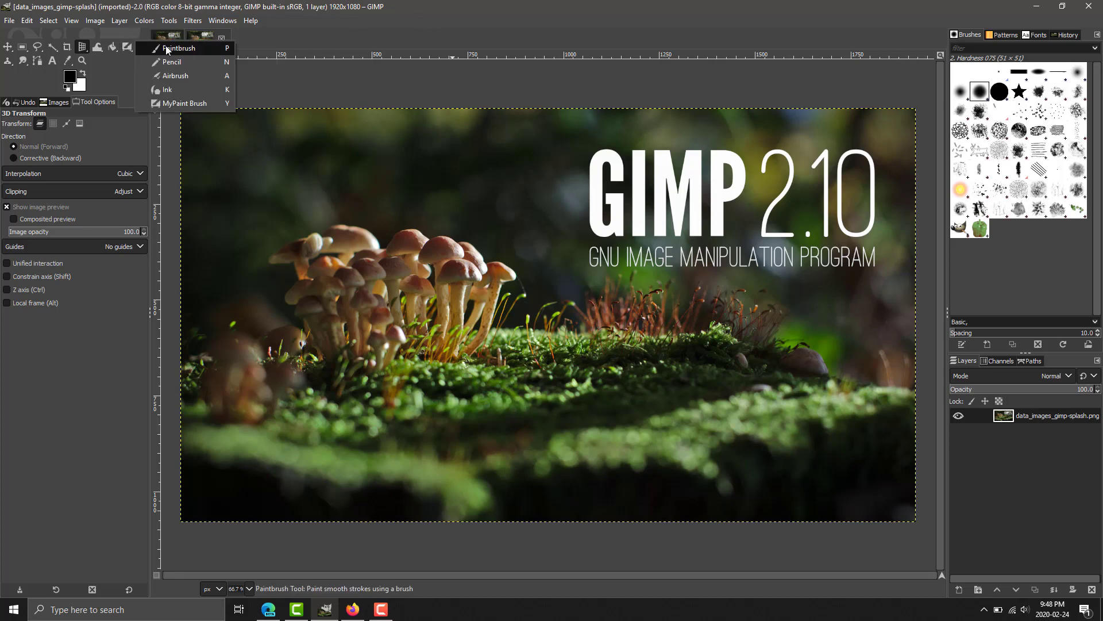
left_click(184, 105)
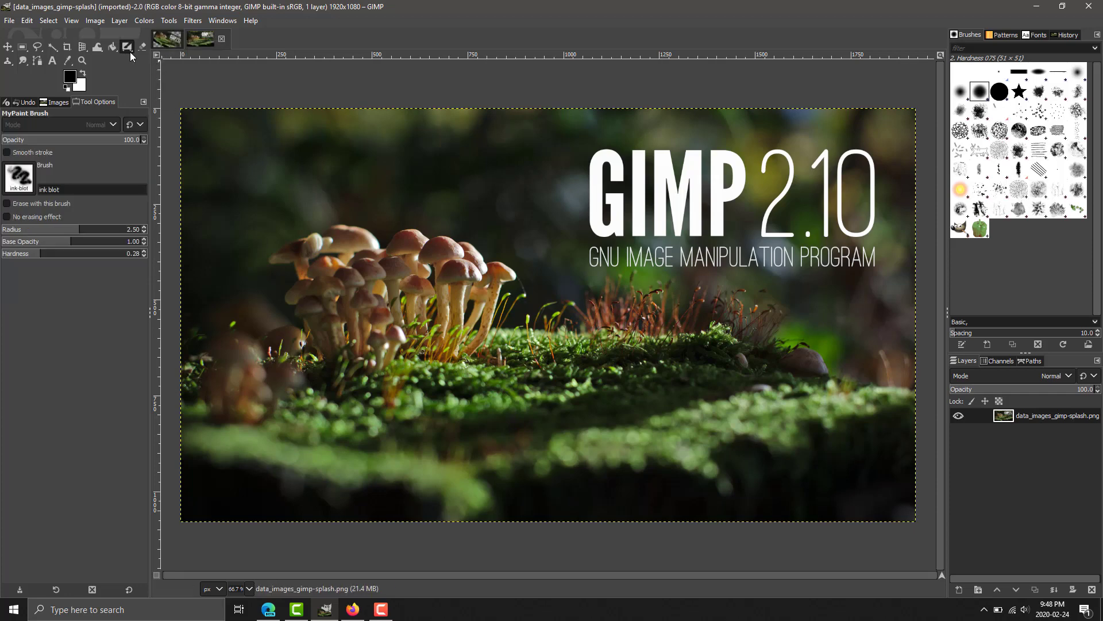
left_click(23, 184)
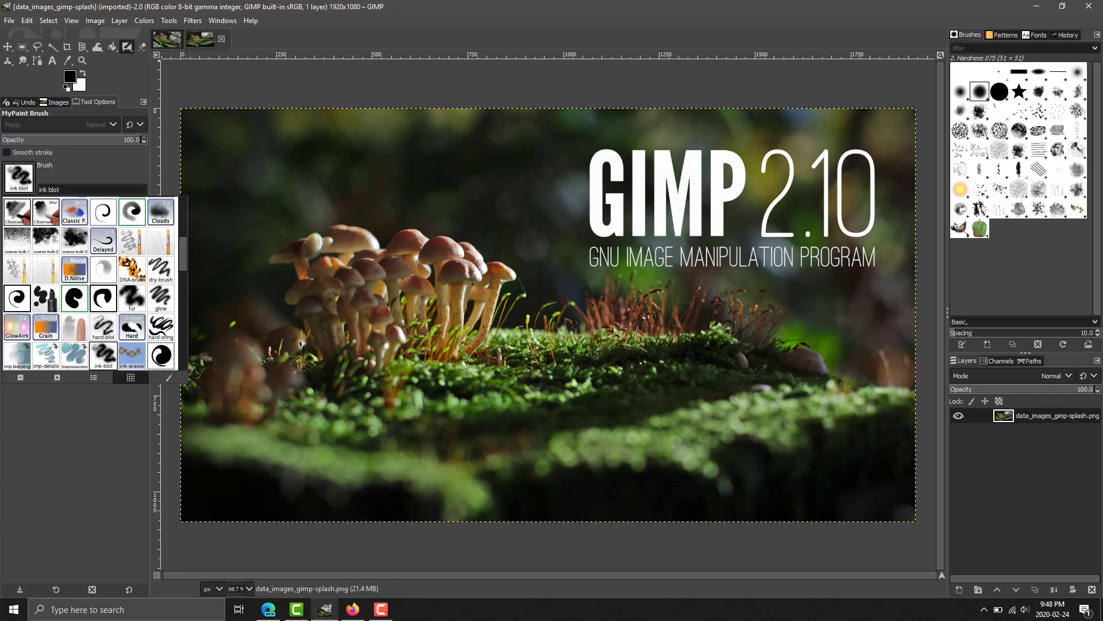
scroll(95, 332, "down", 5)
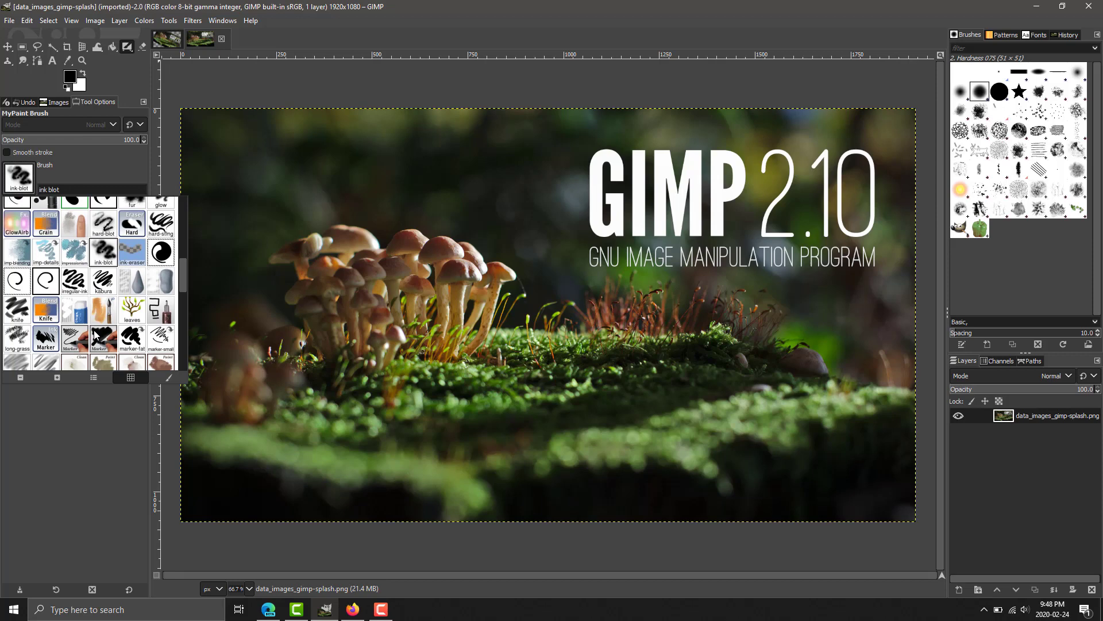
scroll(95, 333, "down", 6)
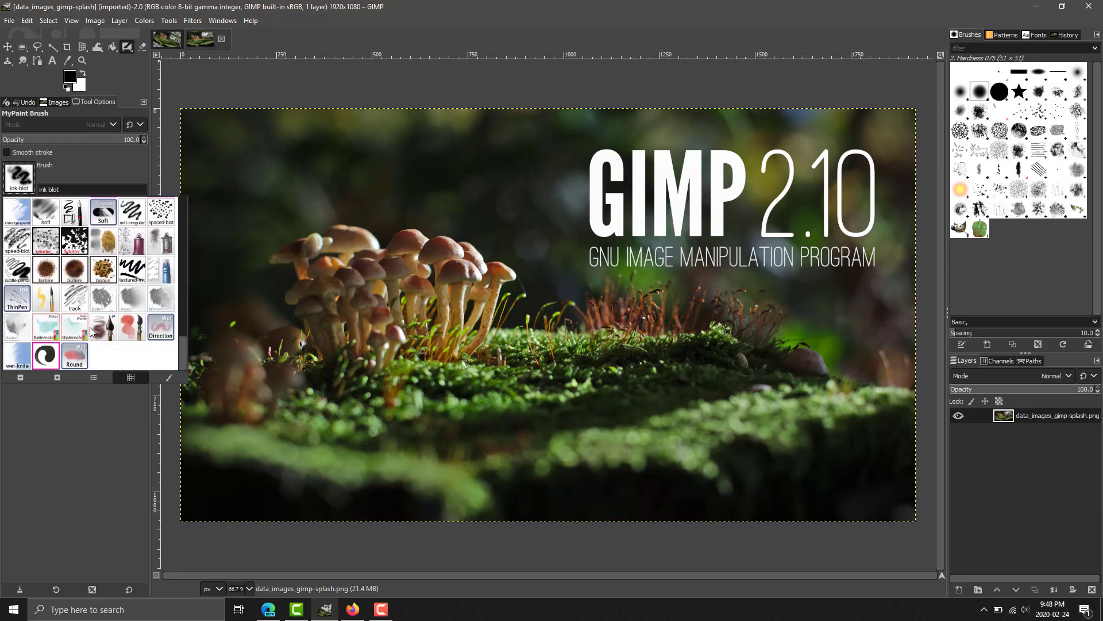
scroll(88, 325, "up", 1)
scroll(88, 325, "up", 2)
double_click(22, 235)
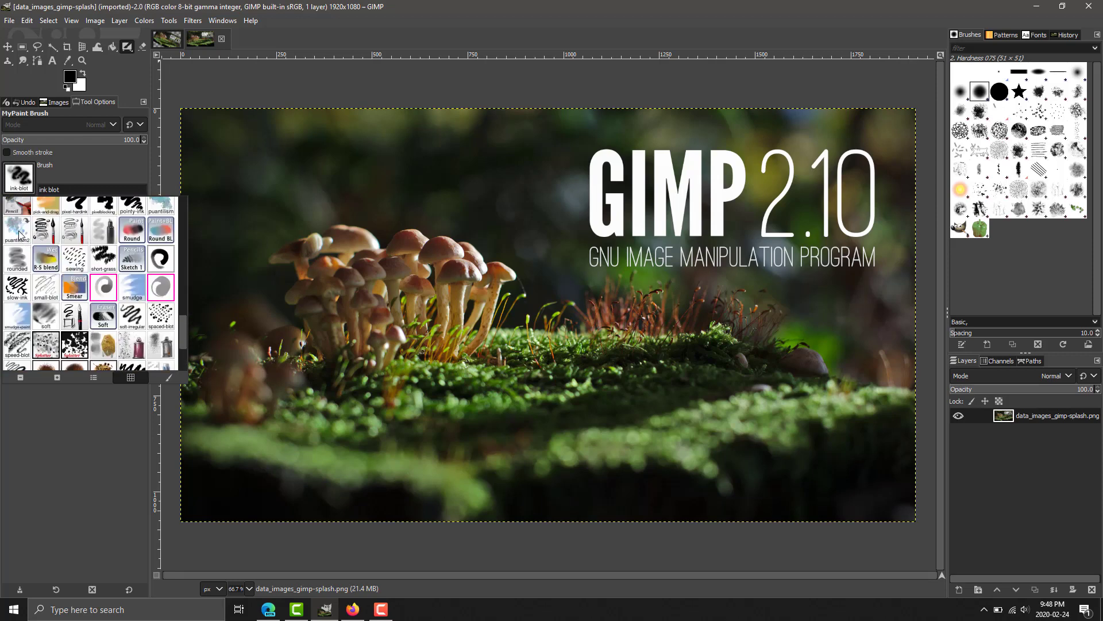
mouse_move(758, 131)
left_mouse_down()
mouse_move(718, 161)
mouse_move(598, 195)
mouse_move(660, 198)
mouse_move(379, 322)
mouse_move(390, 178)
mouse_move(460, 236)
mouse_move(702, 156)
mouse_move(578, 185)
left_mouse_up()
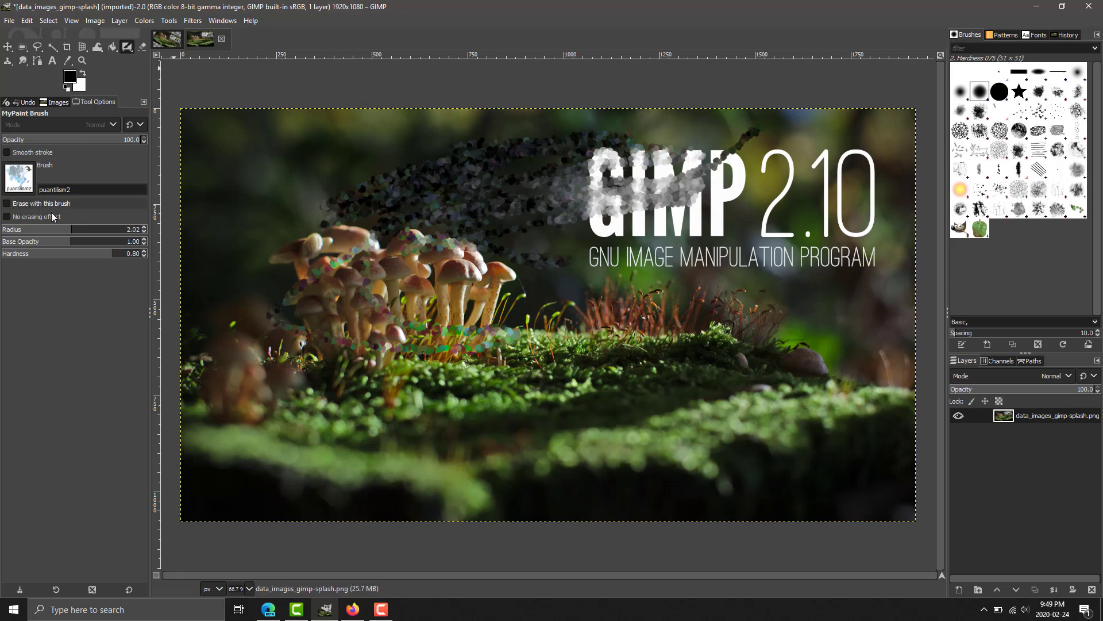
Set the MyPaint brush radius to about 3.65 and switch to the transform tool group.
left_click(65, 232)
left_click_drag(66, 234, 113, 232)
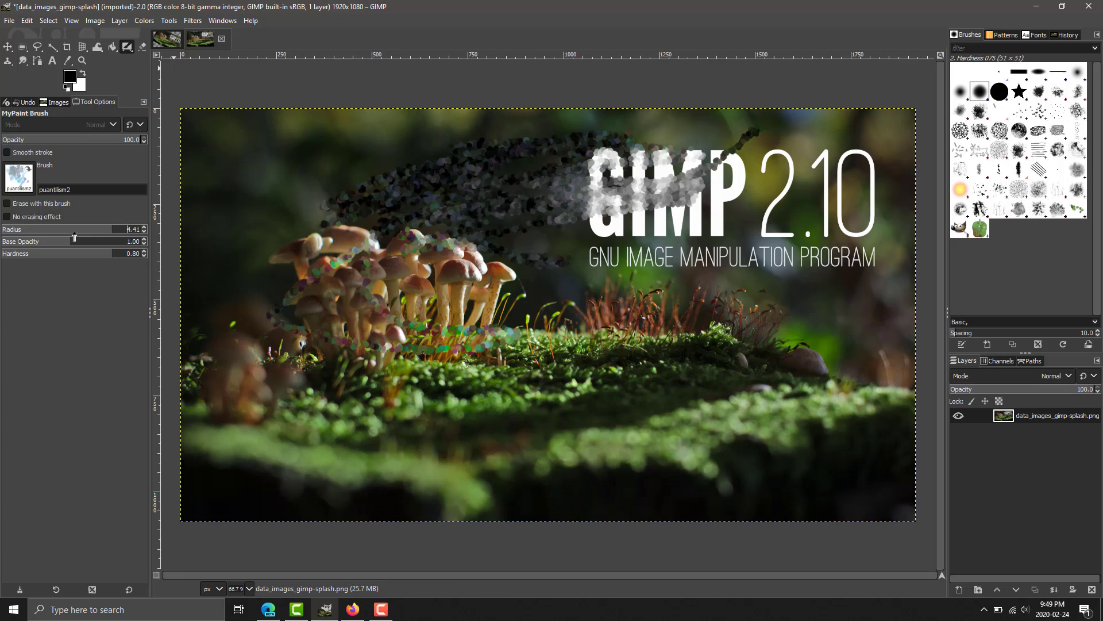
mouse_move(96, 232)
left_mouse_down()
mouse_move(74, 233)
mouse_move(100, 235)
left_mouse_up()
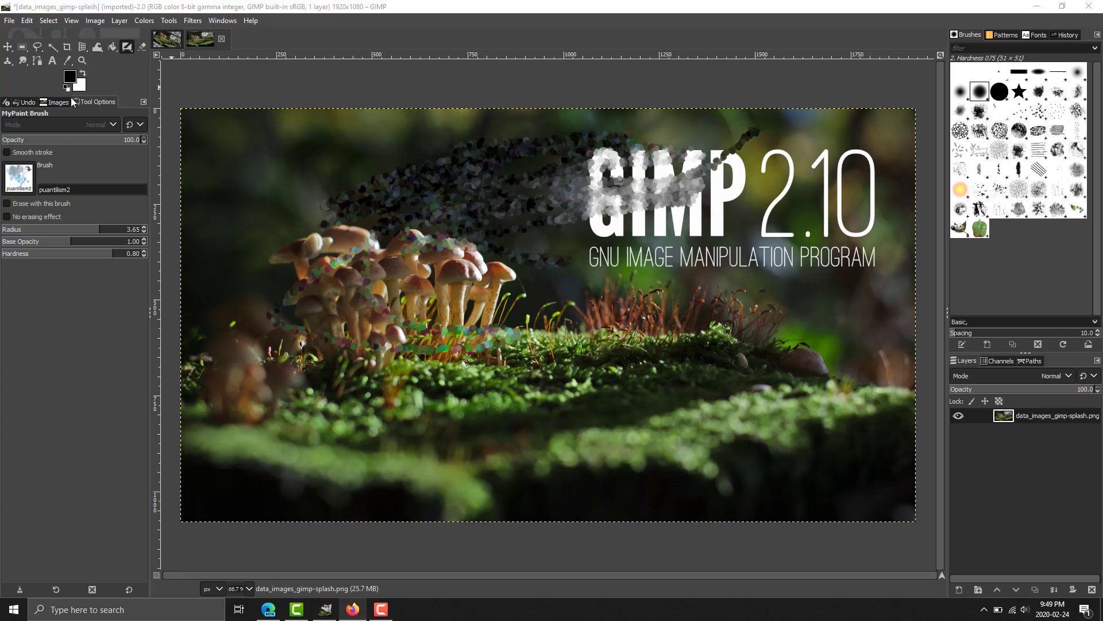
left_click(84, 48)
With 3D Transform, tilt the splash layer, widen the vanishing point angle to 107, then reset it flat.
right_click(84, 50)
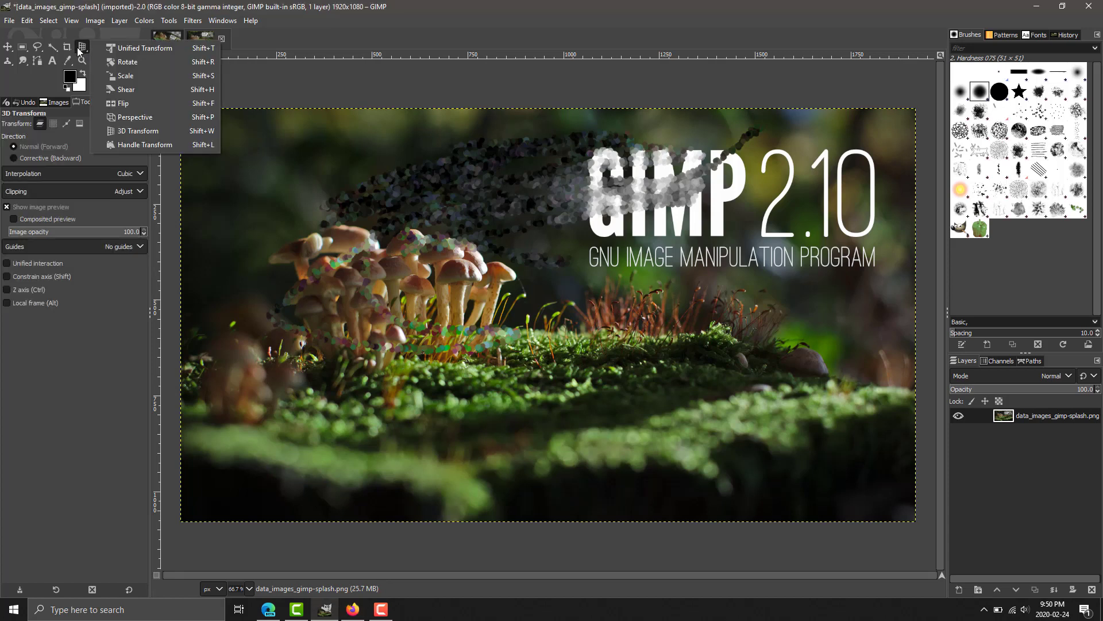
left_click(151, 131)
left_click_drag(471, 281, 549, 247)
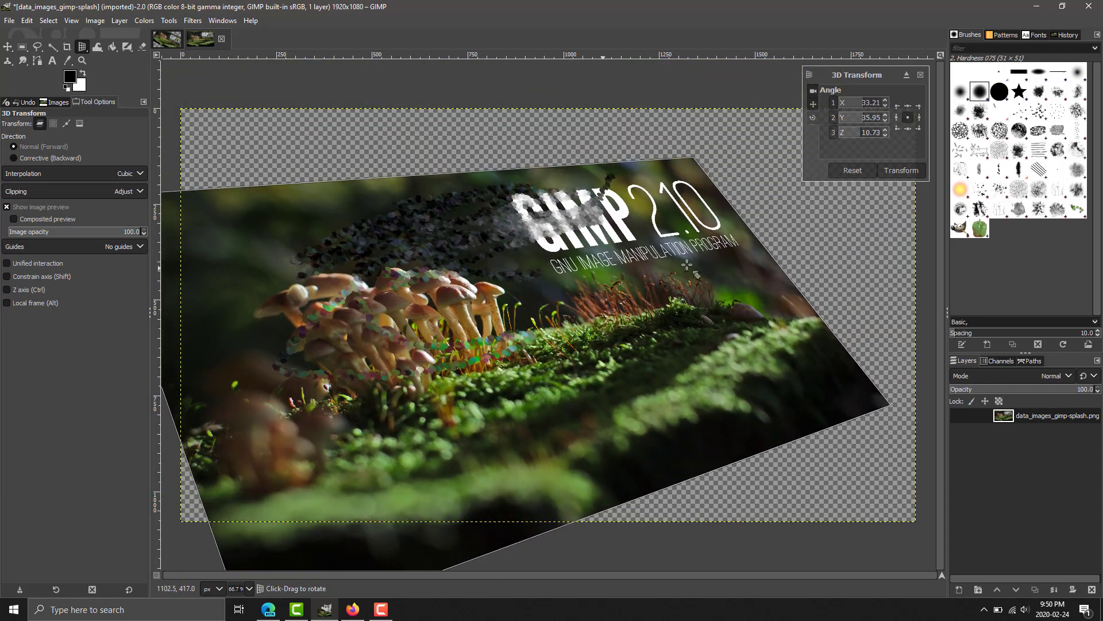
left_click(811, 89)
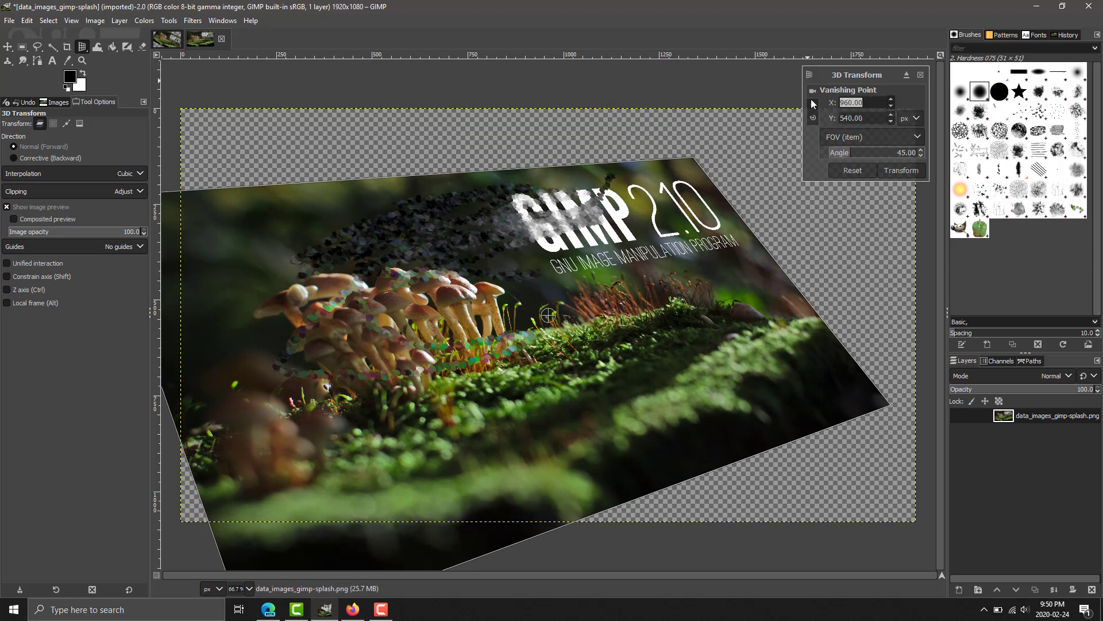
left_click(921, 150)
left_click_drag(921, 149, 920, 149)
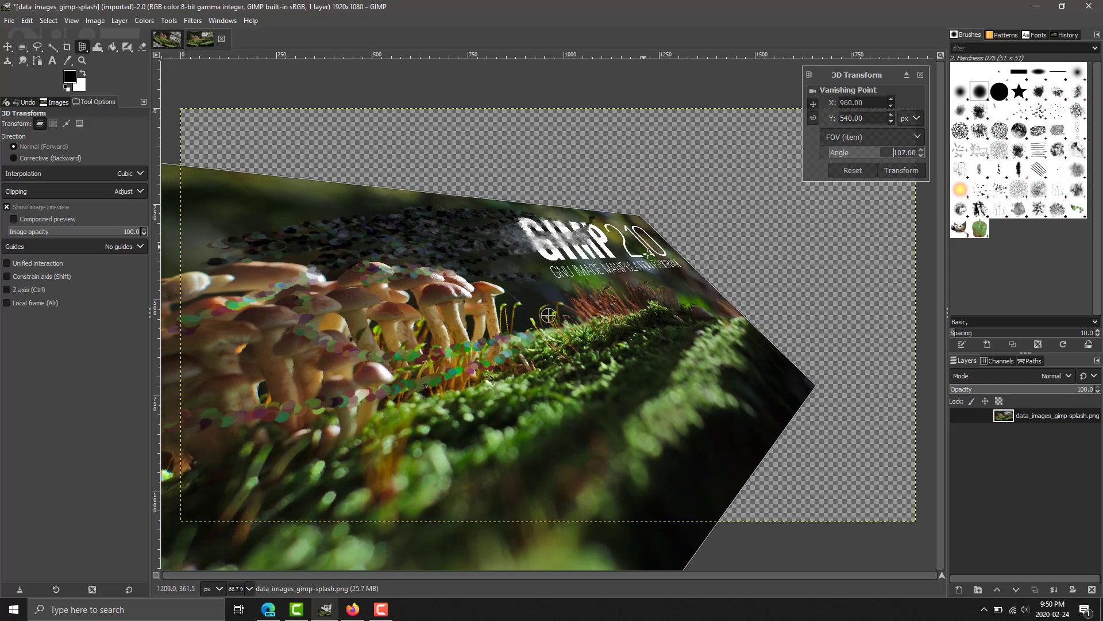
left_click(857, 170)
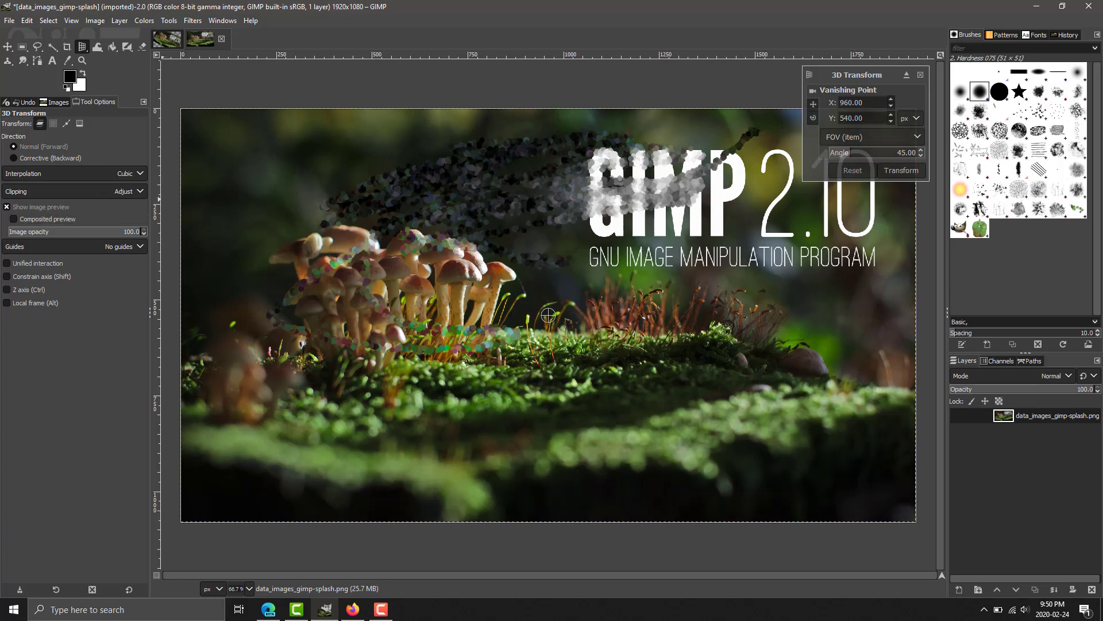
left_click(27, 21)
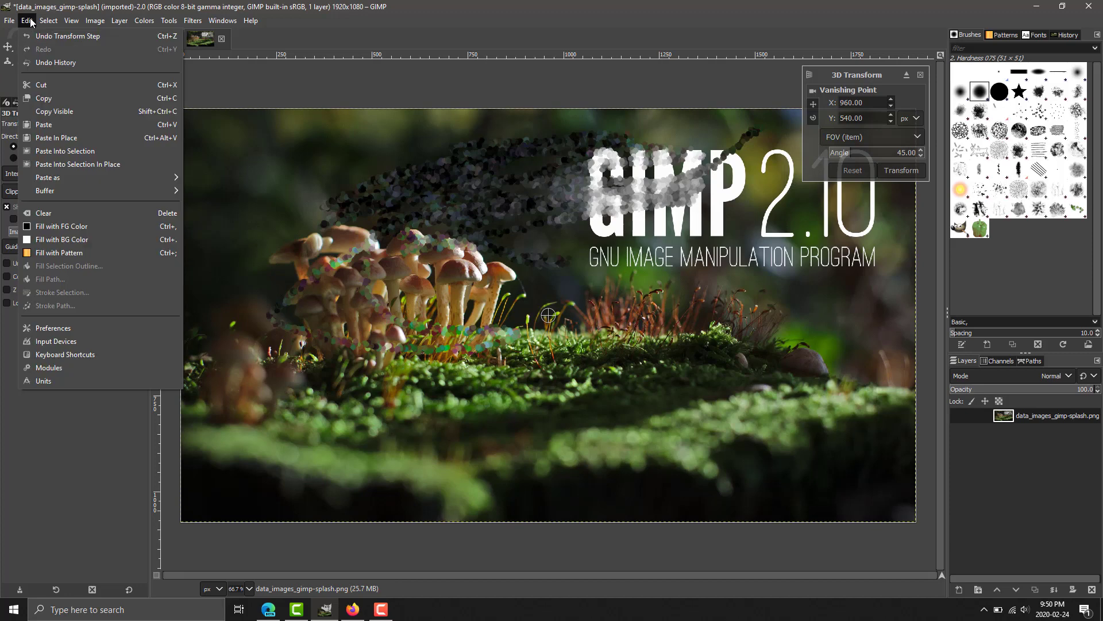
left_click(63, 326)
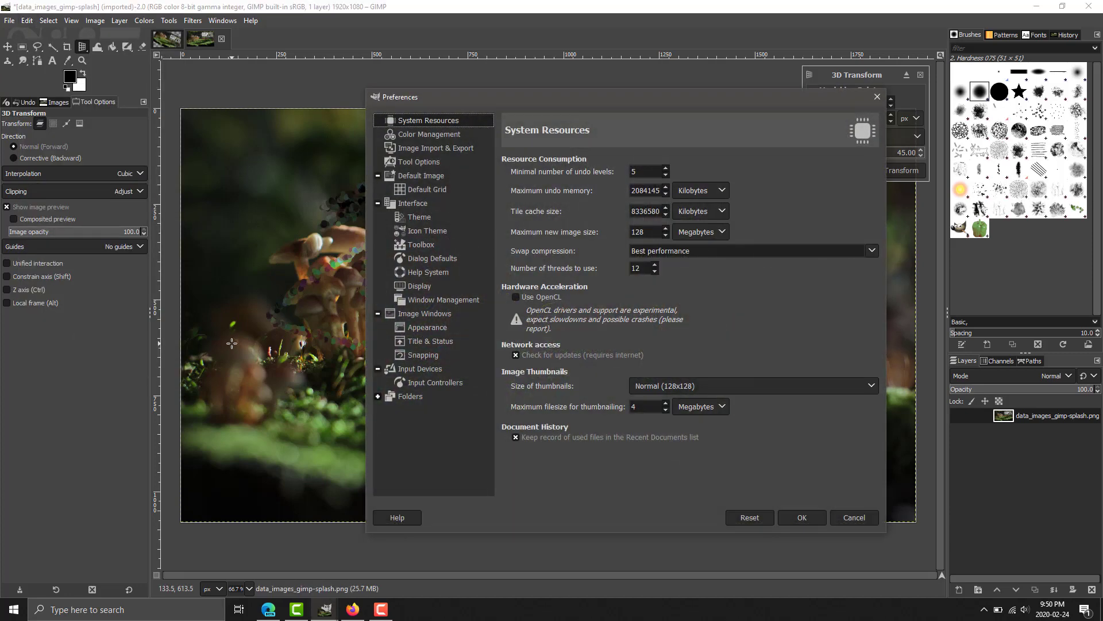
left_click(425, 232)
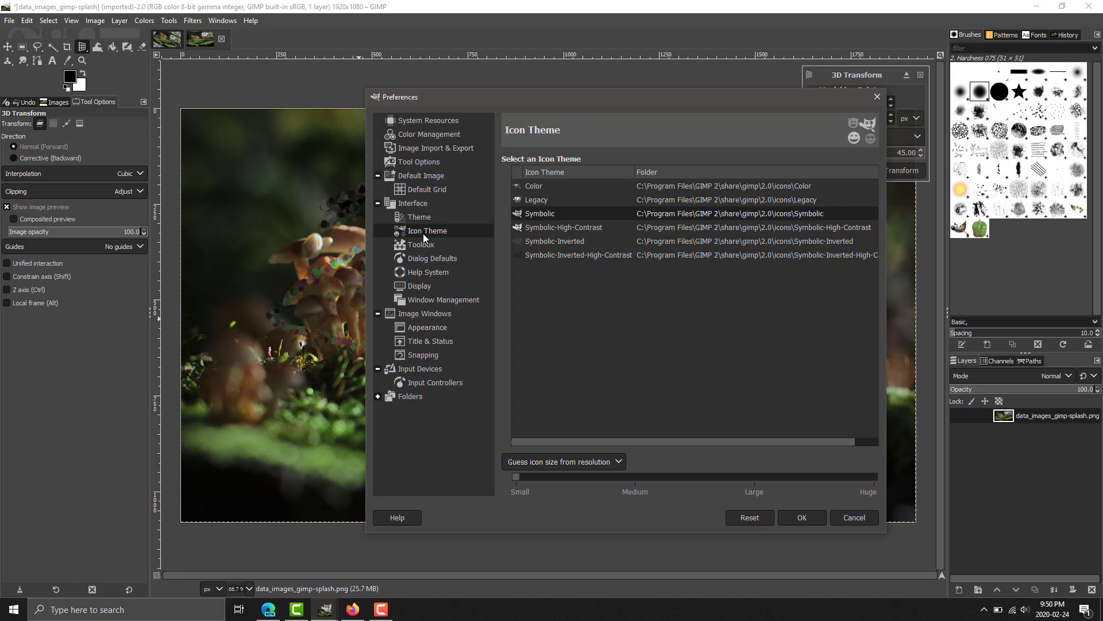
left_click(562, 226)
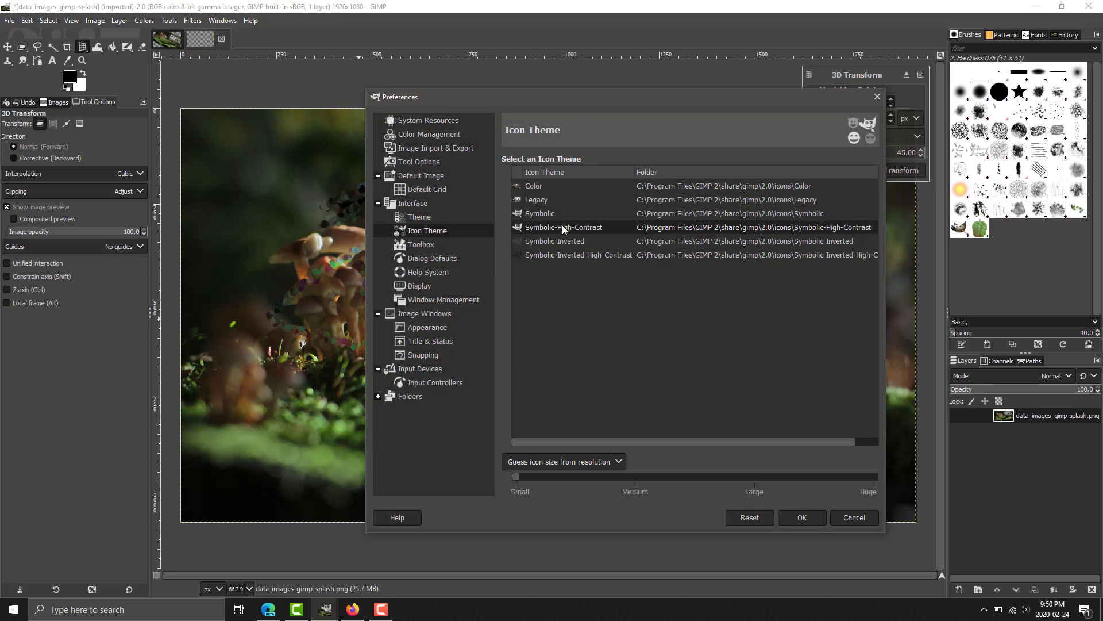
left_click(543, 215)
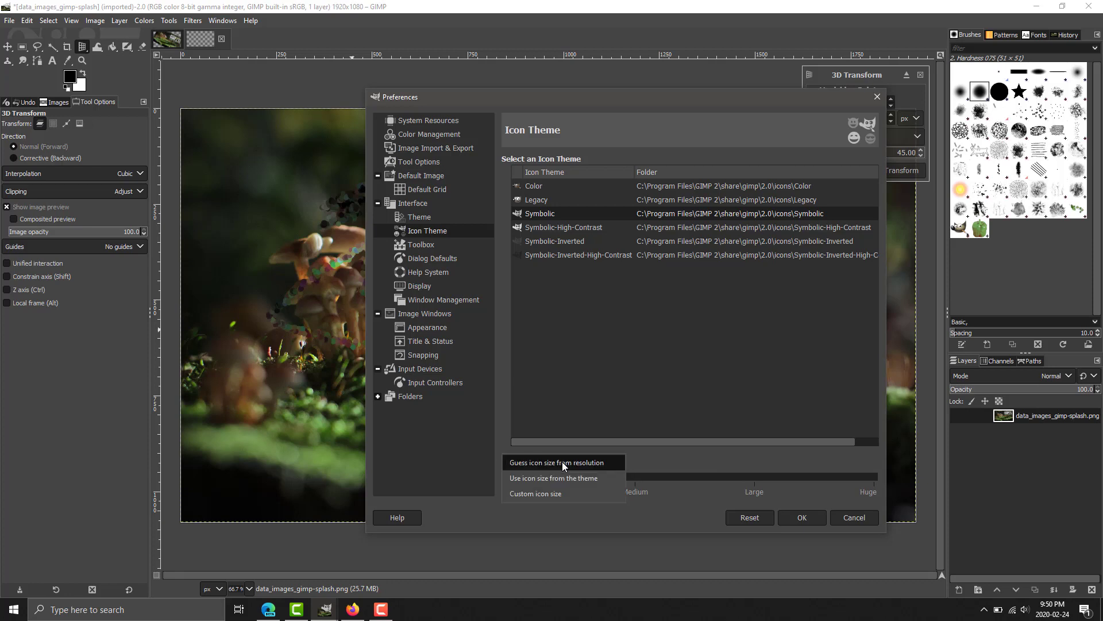
scroll(564, 465, "up", 1)
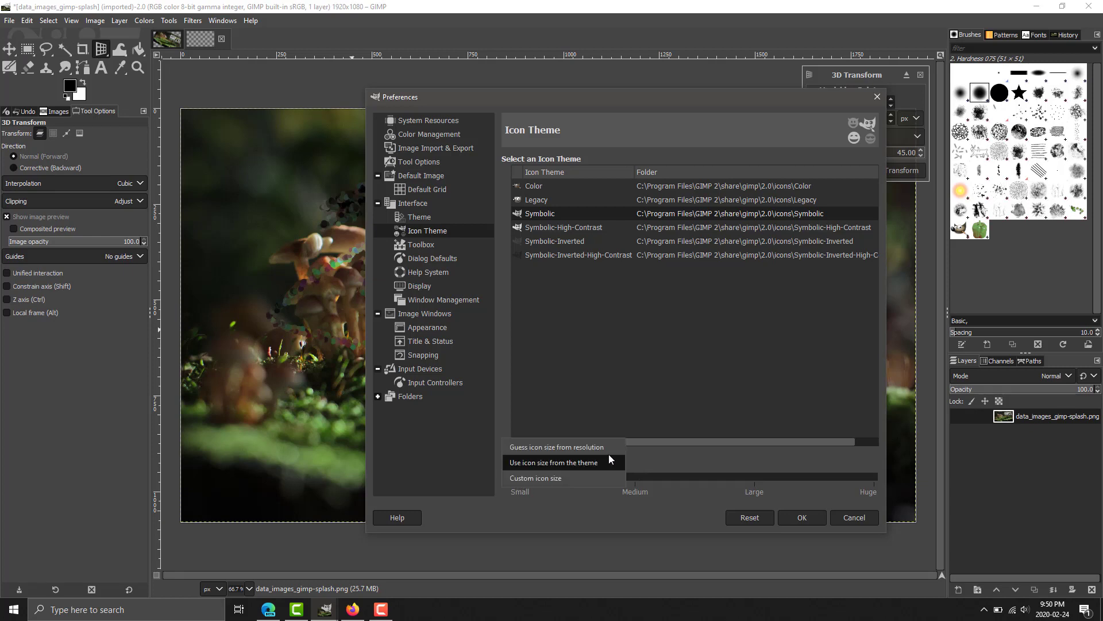
left_click(550, 476)
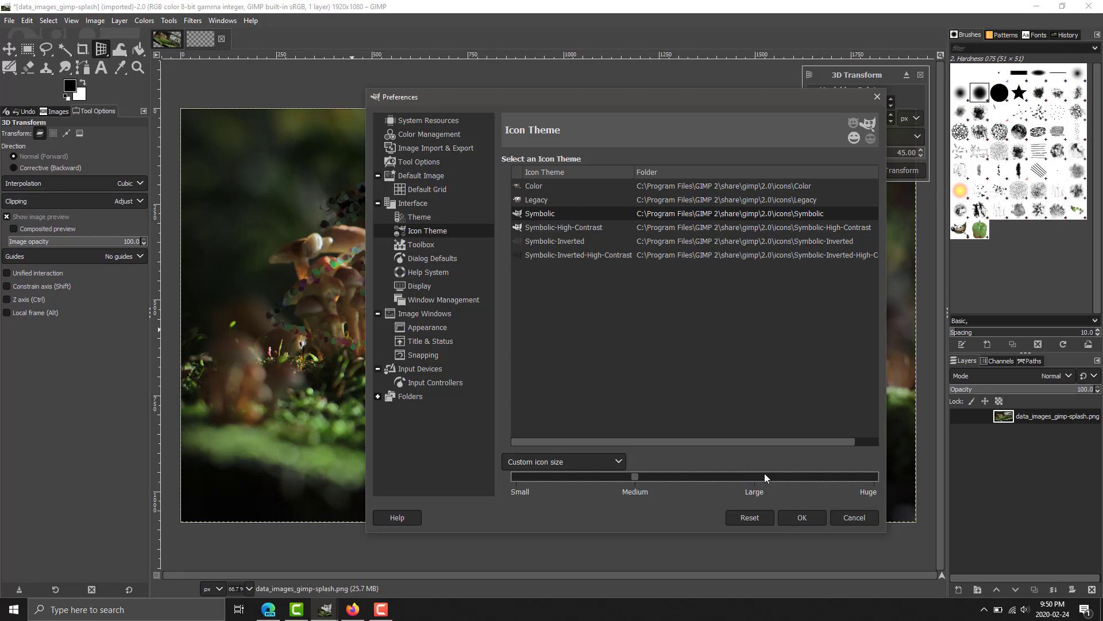
left_click(765, 473)
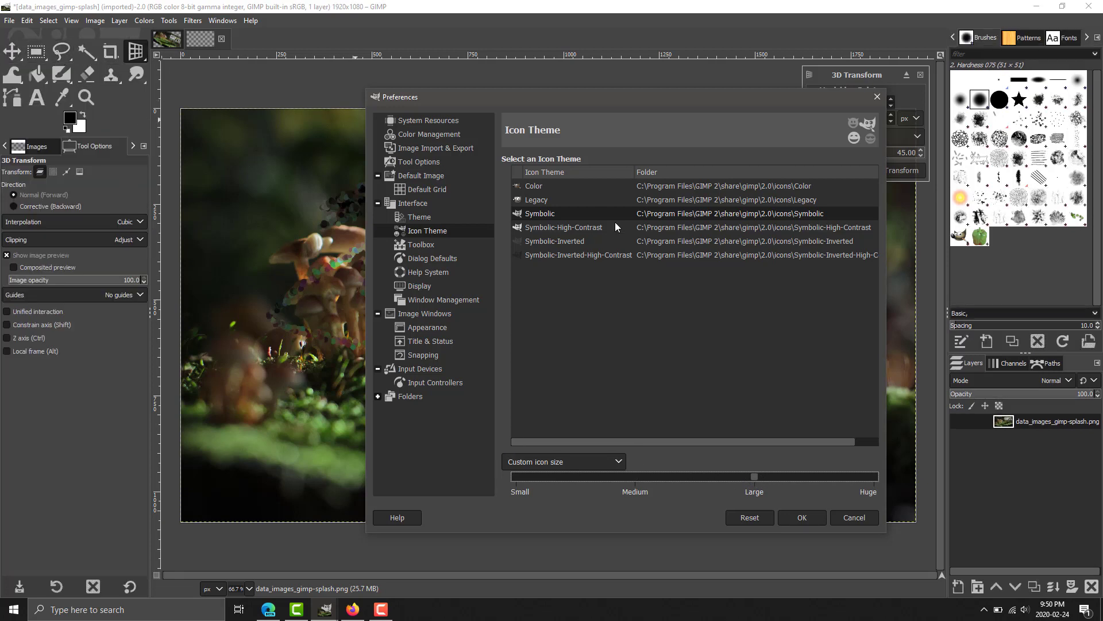
left_click(571, 229)
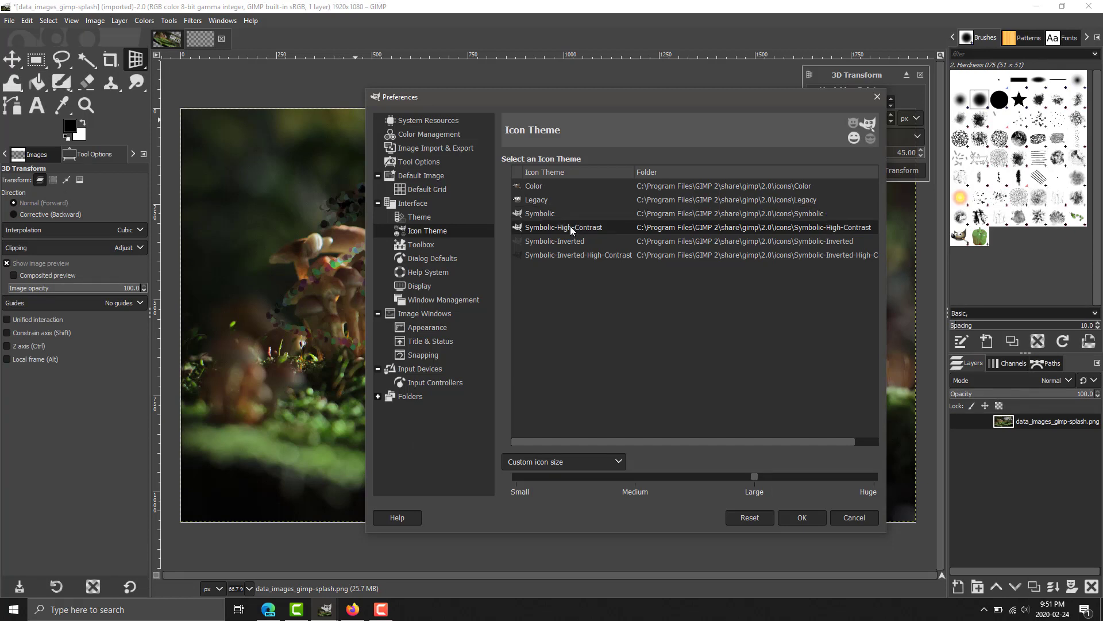
left_click(546, 211)
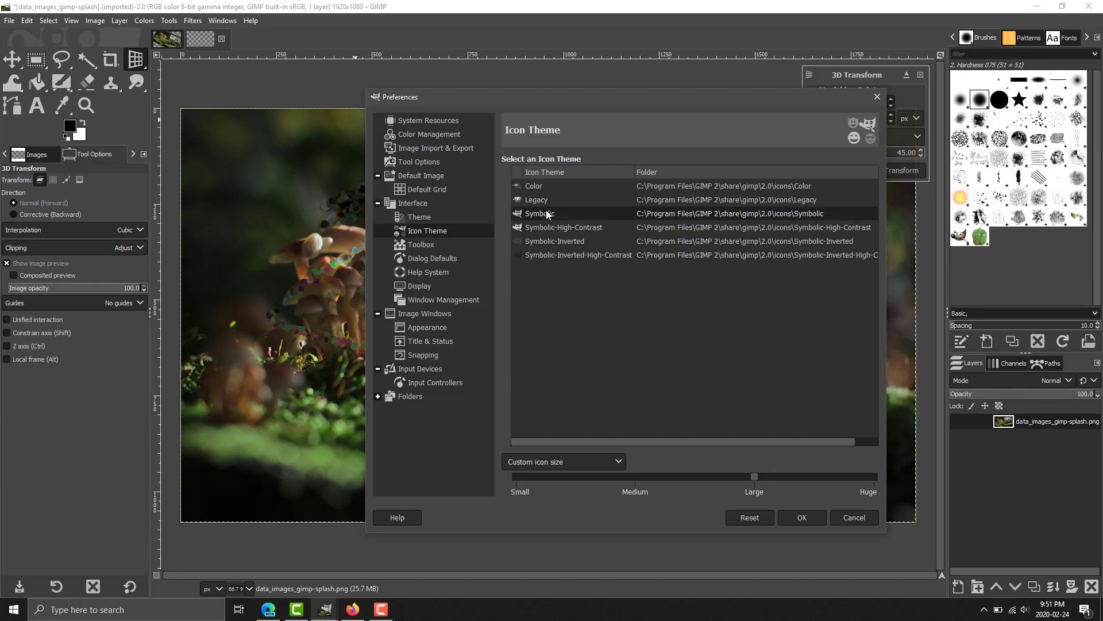
left_click(575, 227)
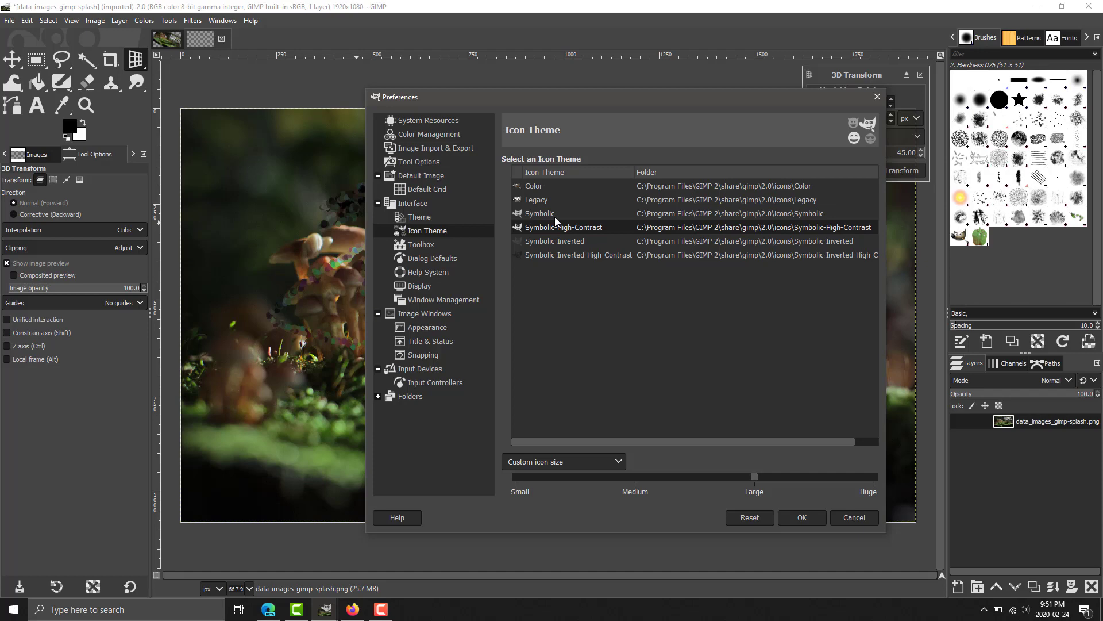
left_click(853, 517)
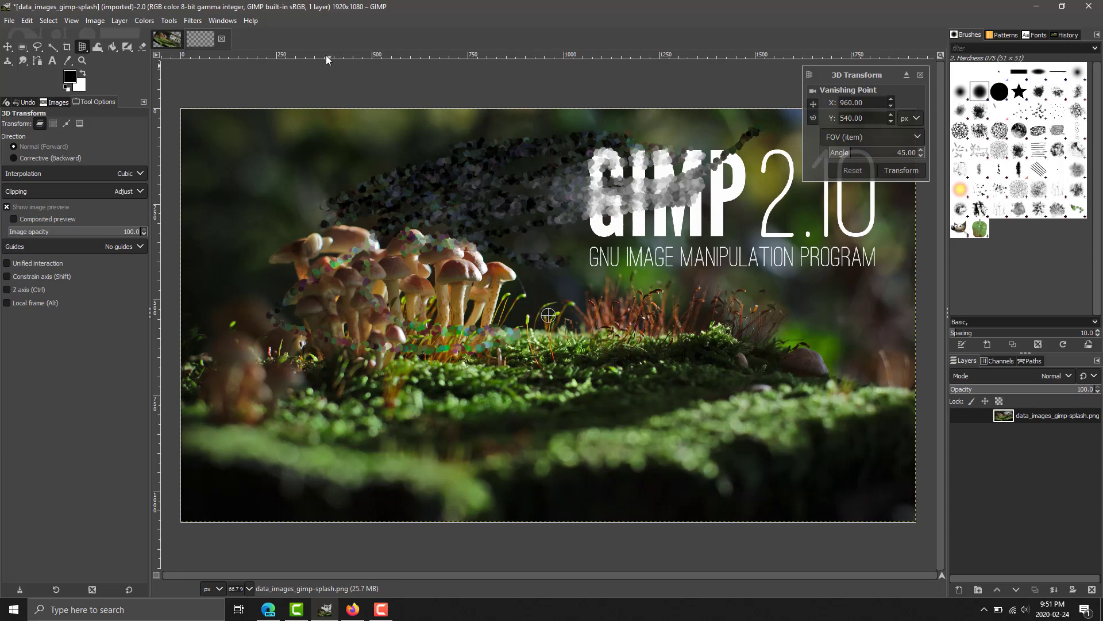
Browse the Filters menu's Distorts, Combine and Decor submenus on the way to Artistic > Cartoon.
left_click(193, 21)
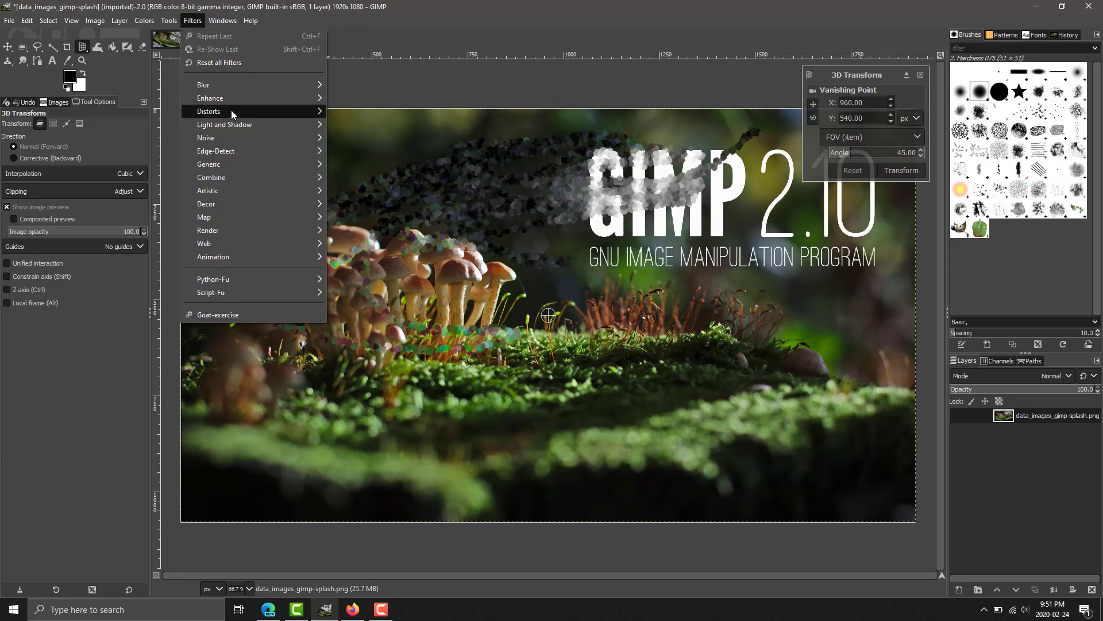
mouse_move(232, 113)
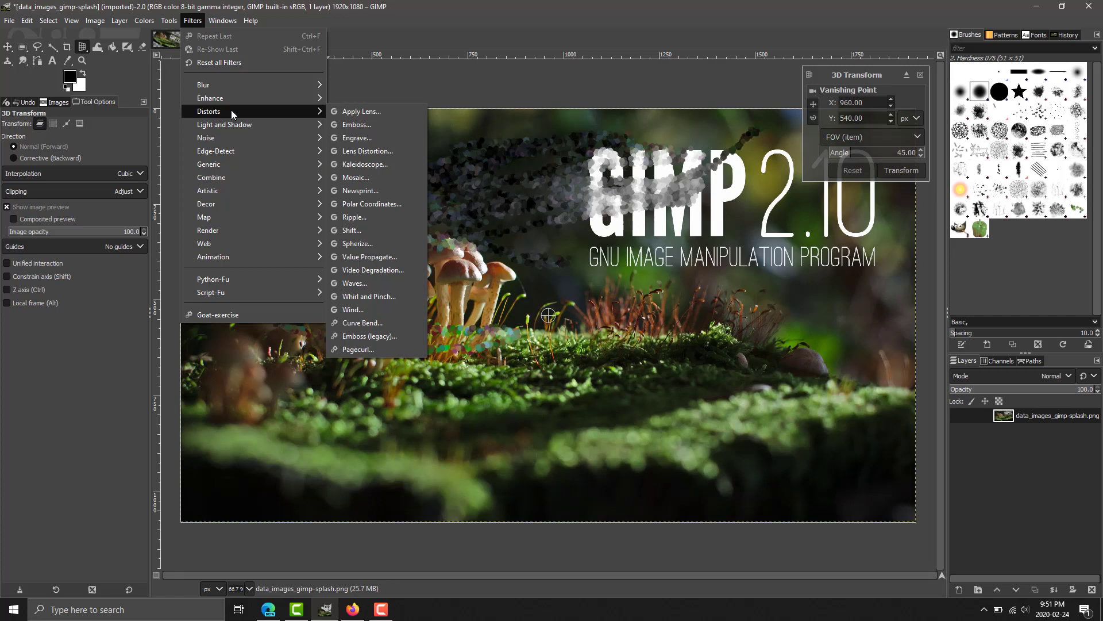
mouse_move(245, 179)
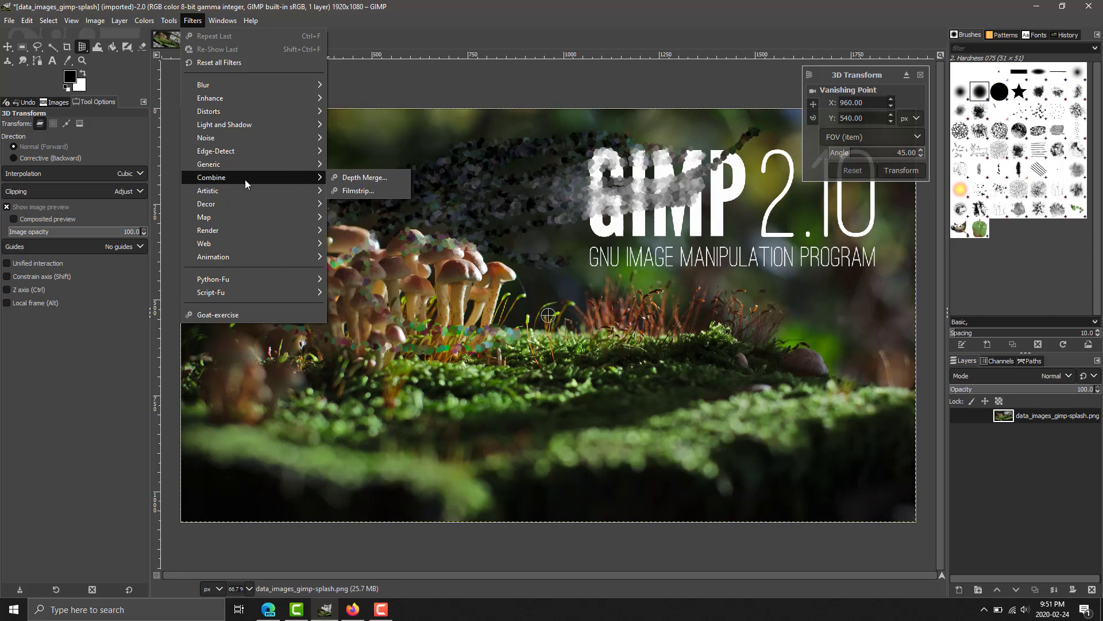
mouse_move(246, 203)
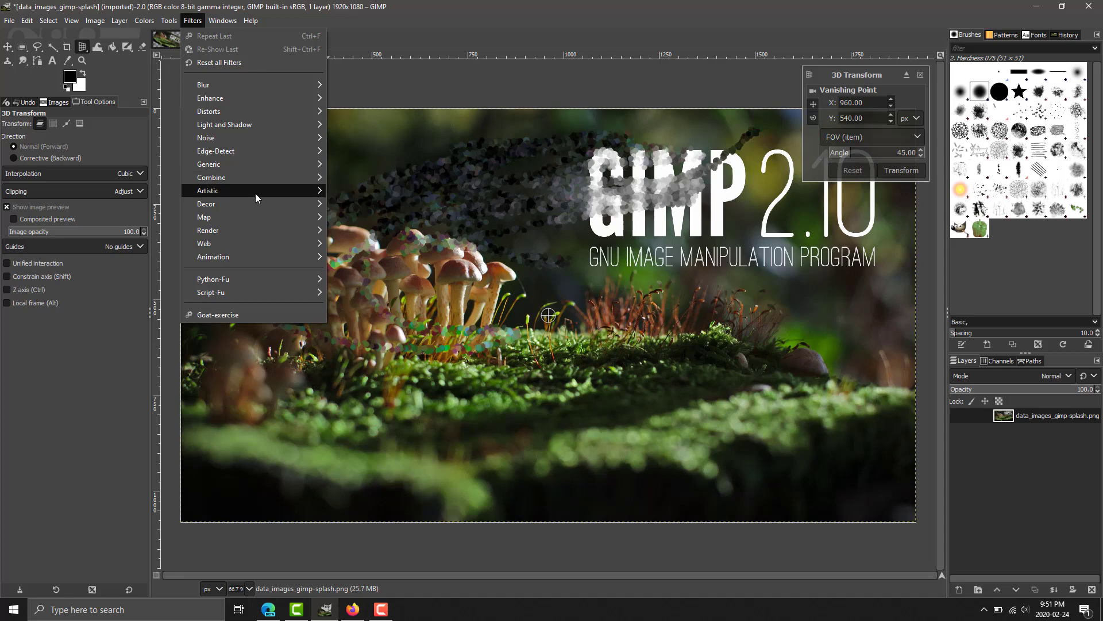
Apply the Cartoon filter with its mask radius raised to about 29.5.
left_click(396, 204)
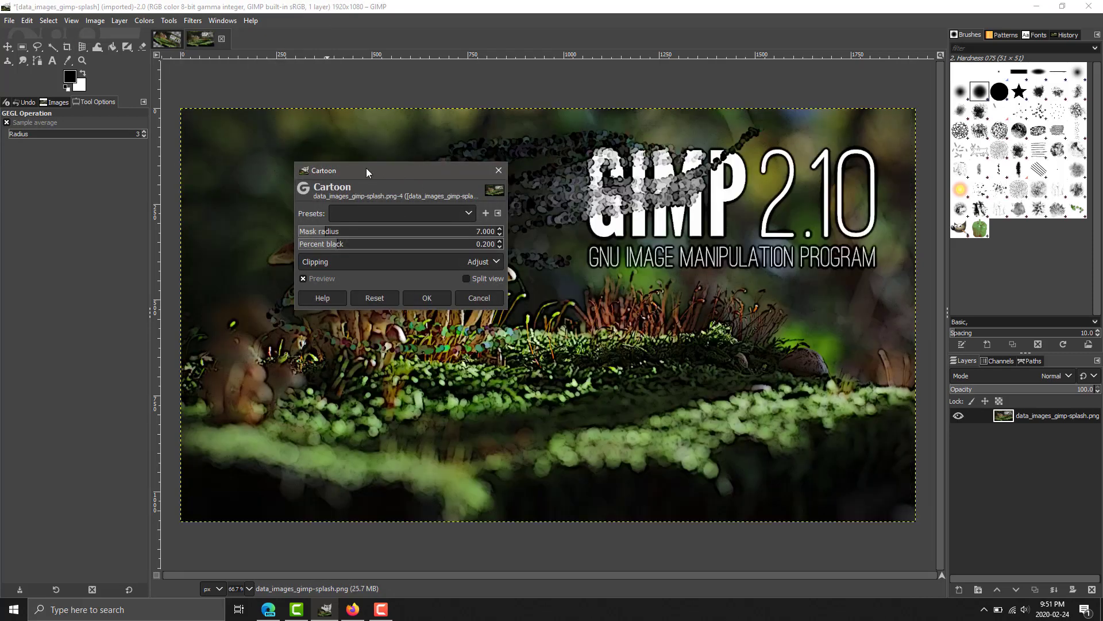
left_click_drag(379, 168, 651, 291)
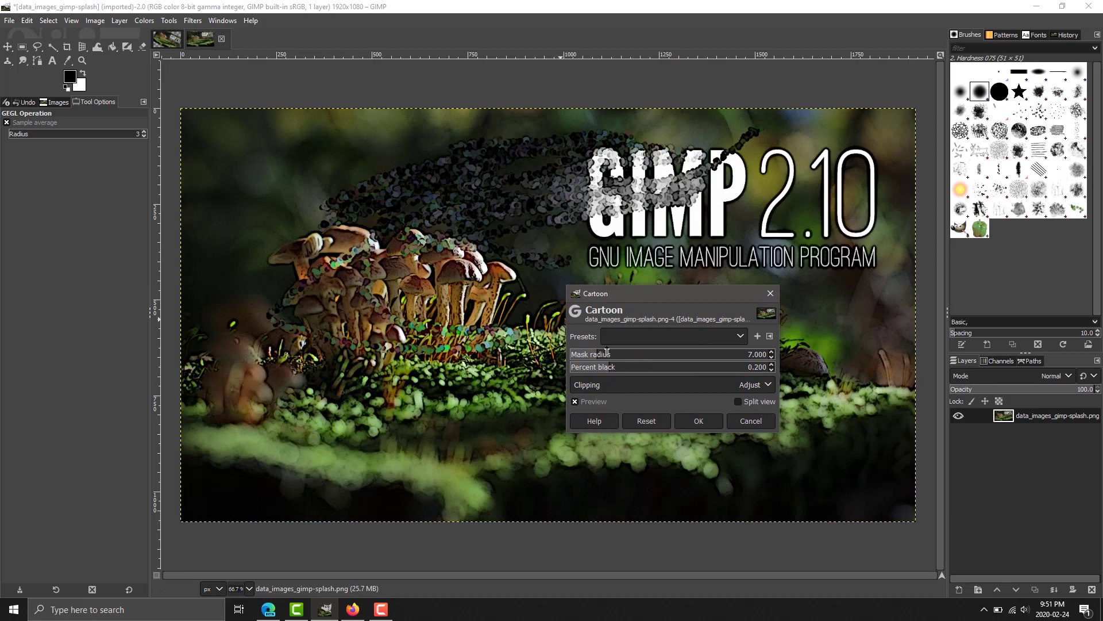
left_click_drag(619, 354, 687, 354)
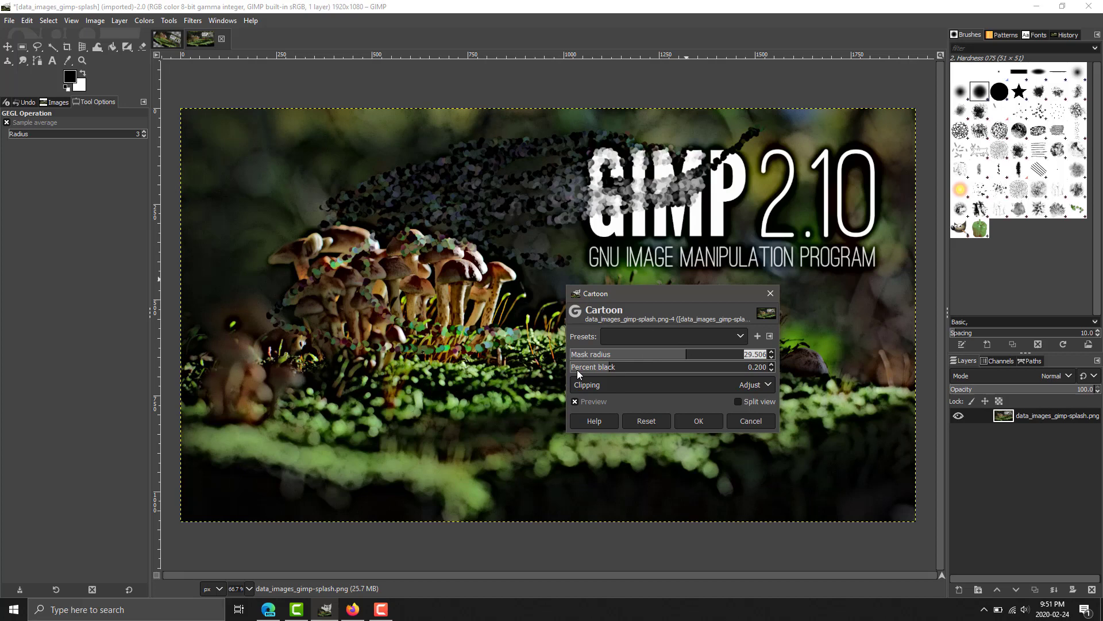
left_click(699, 416)
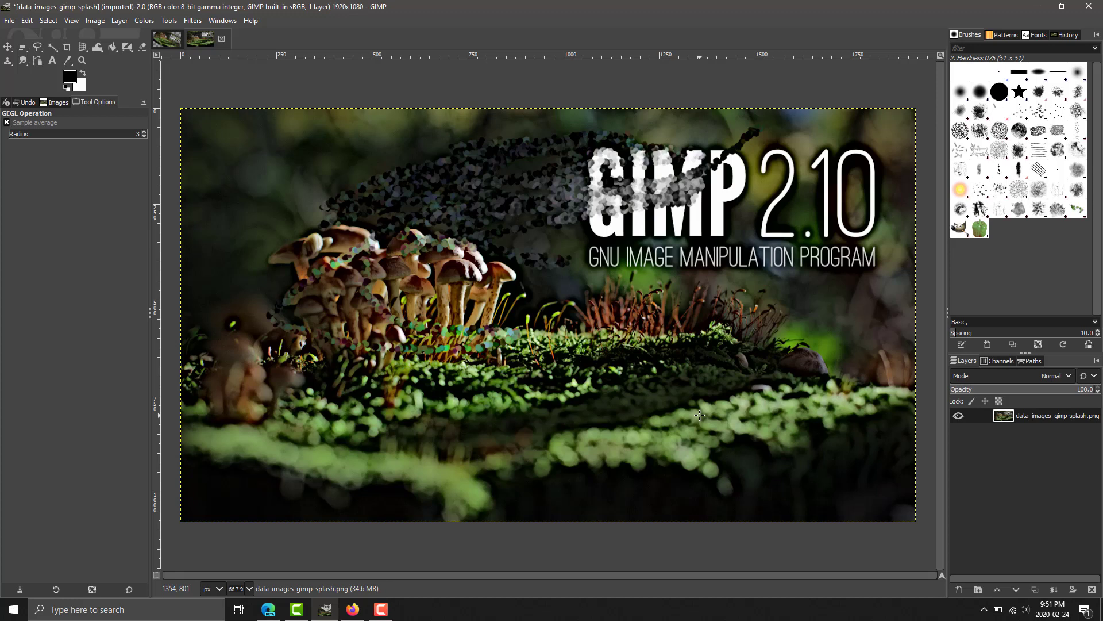
left_click(120, 20)
mouse_move(12, 22)
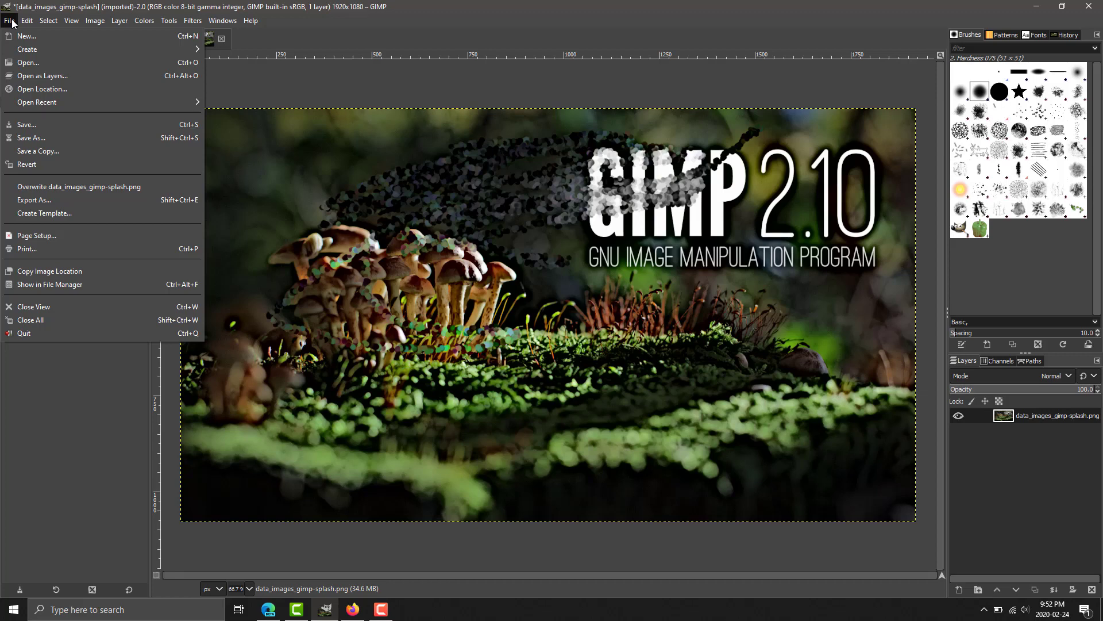
left_click(433, 6)
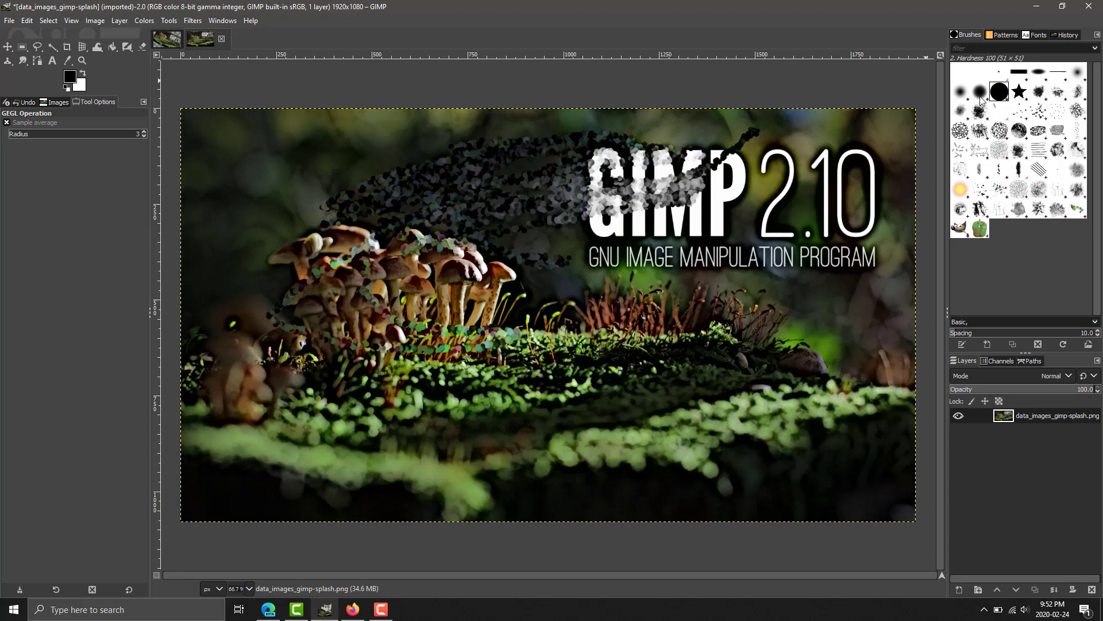
key("ctrl+shift+f")
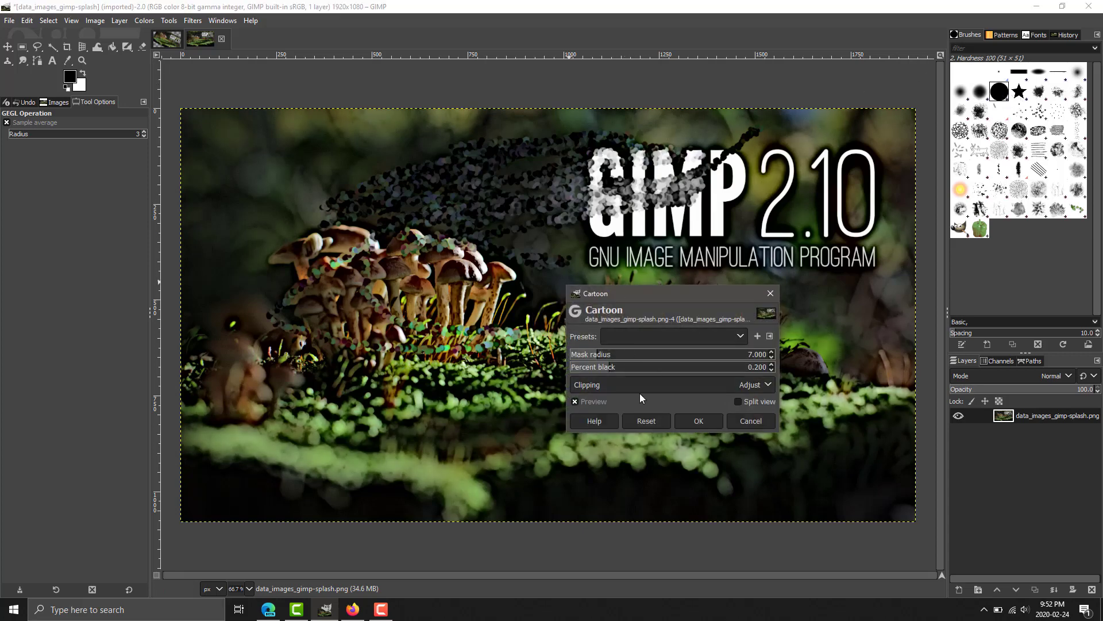
left_click(720, 422)
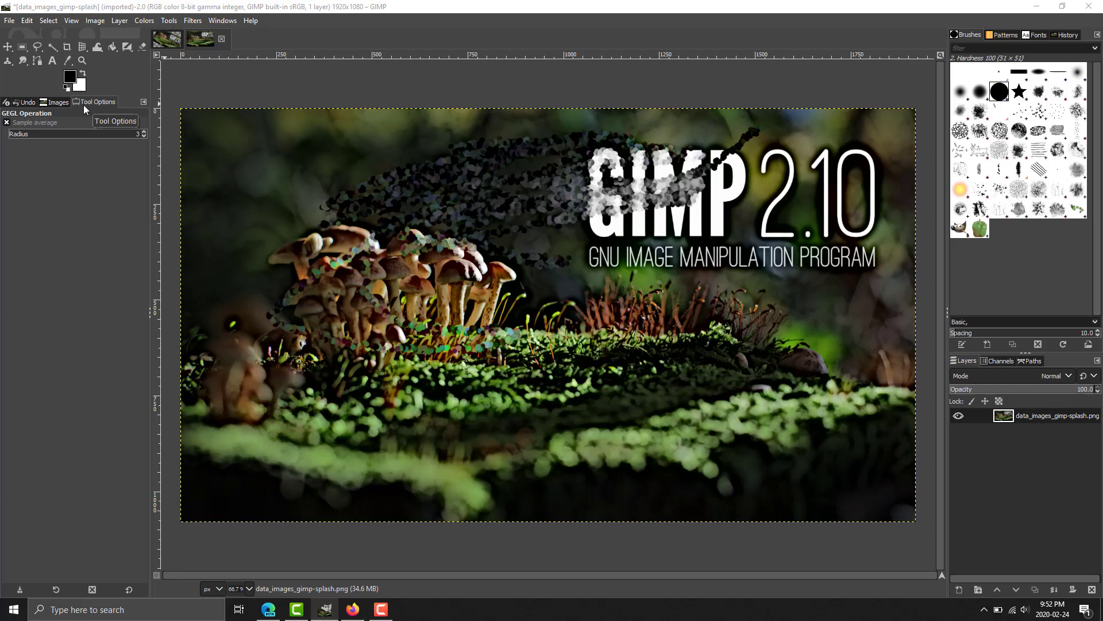
Browse the Patterns and Fonts dock panels and scroll the font list, then bring Edge forward.
left_click(1006, 33)
left_click(1034, 33)
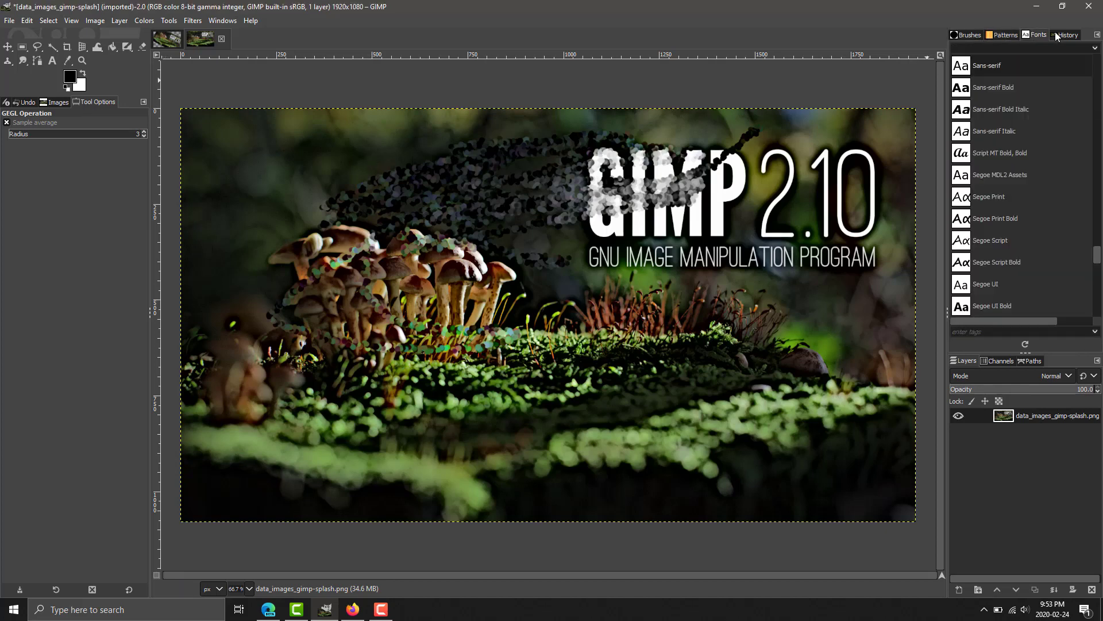
left_click(1043, 159)
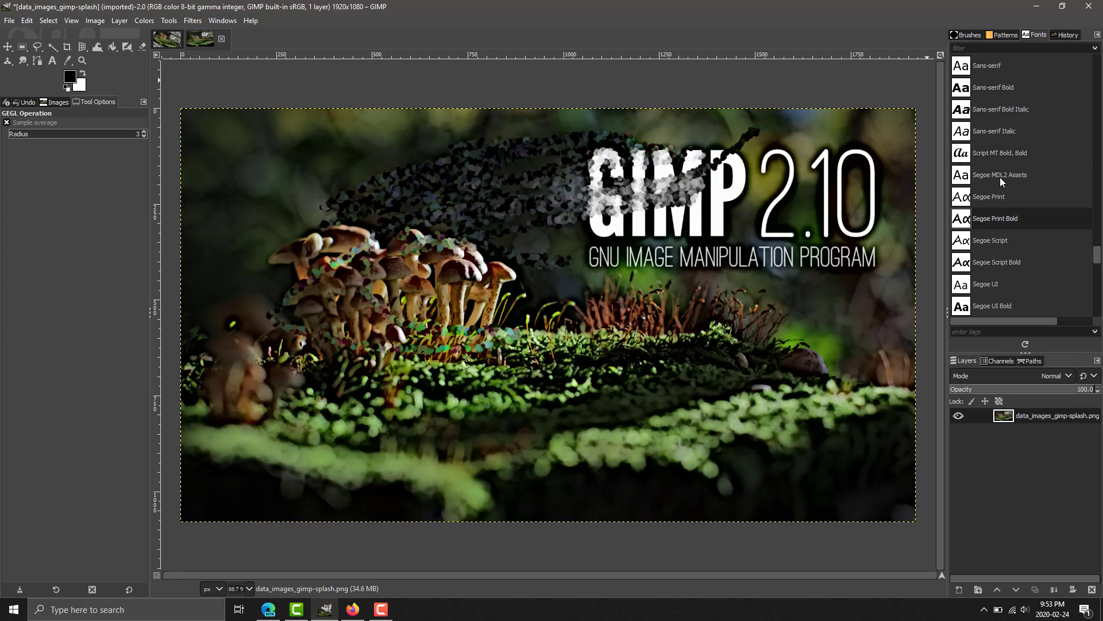
scroll(1000, 177, "down", 5)
scroll(998, 174, "down", 5)
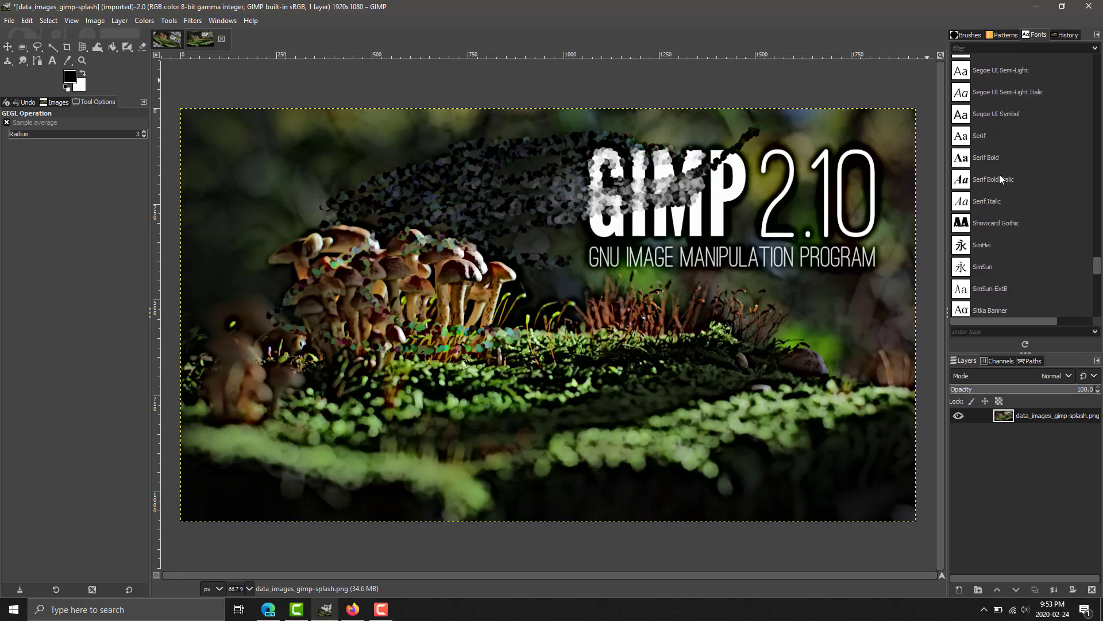
scroll(999, 174, "down", 1)
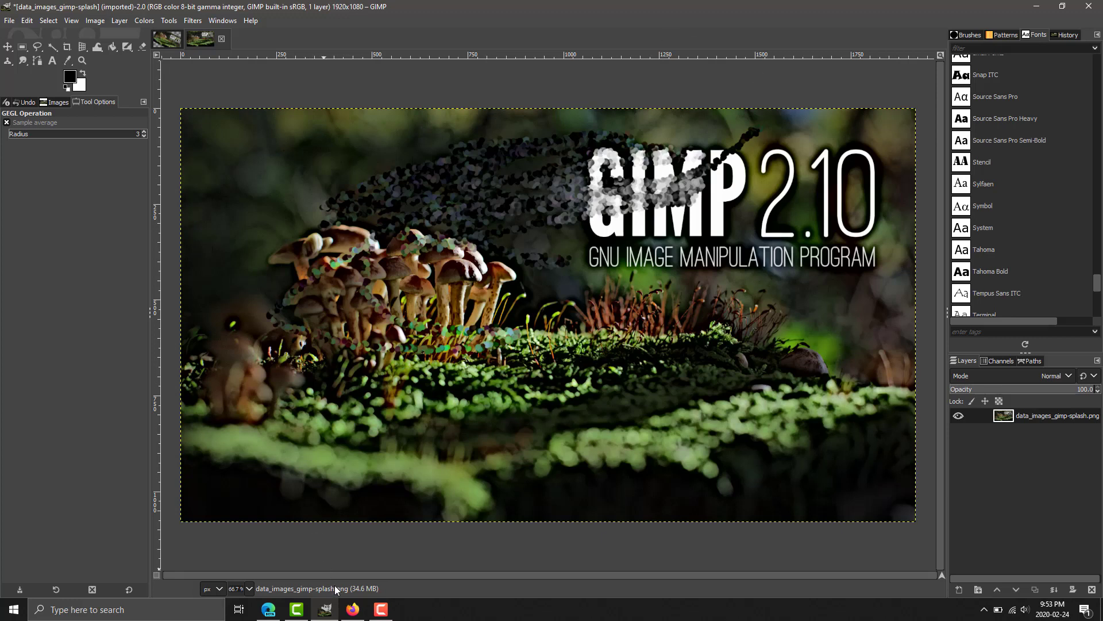
left_click(269, 609)
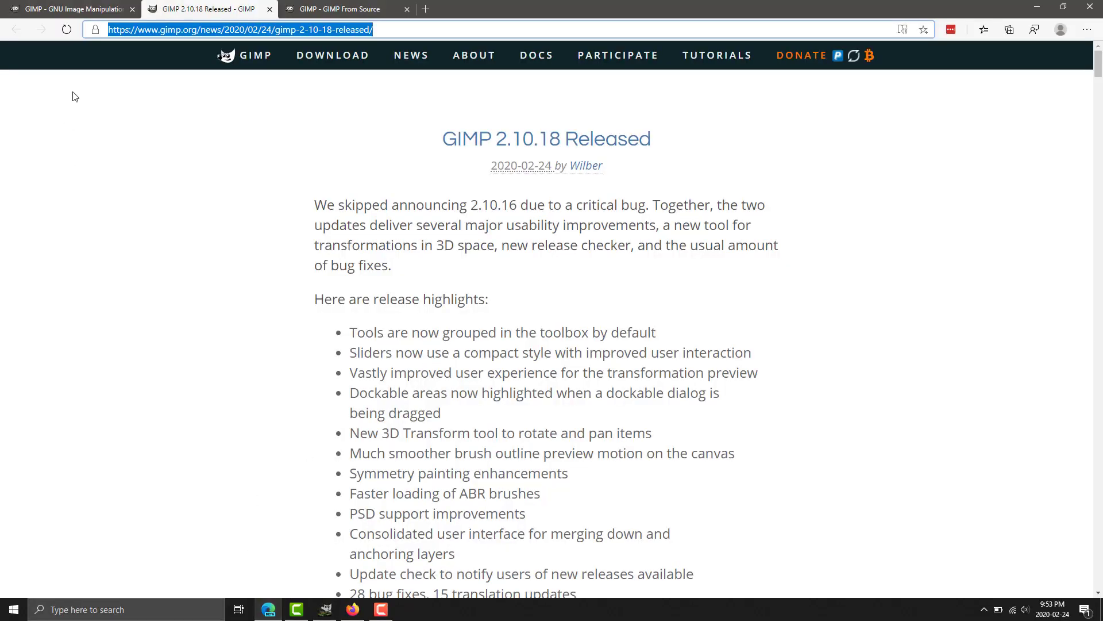
Open the 'GIMP 2.10.18 Released' article from the gimp.org homepage in full-screen mode.
left_click(72, 8)
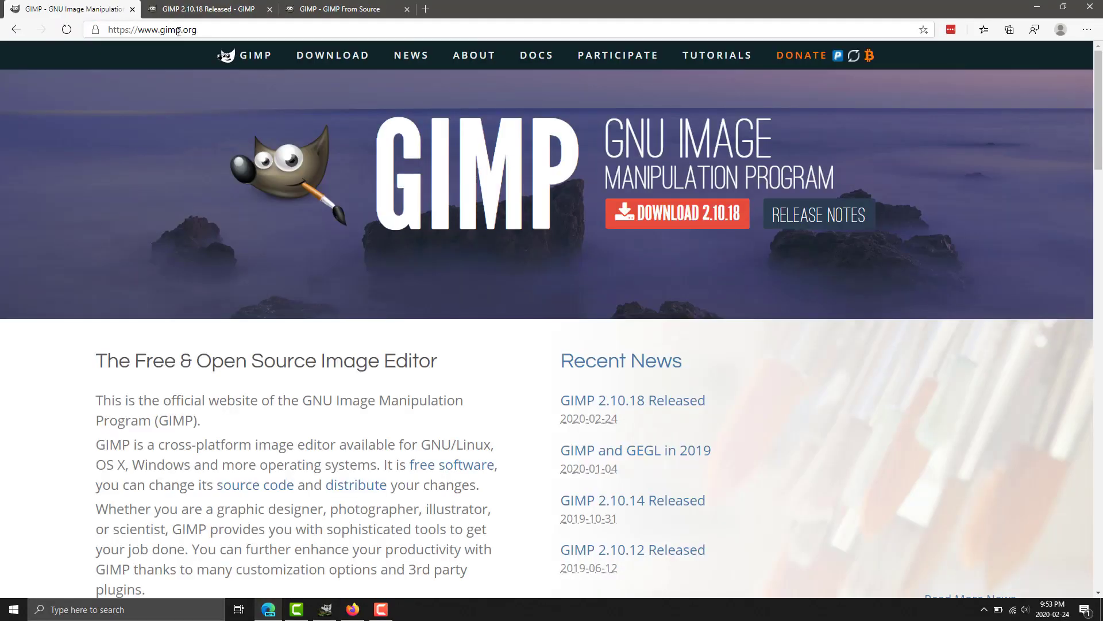
key("F11")
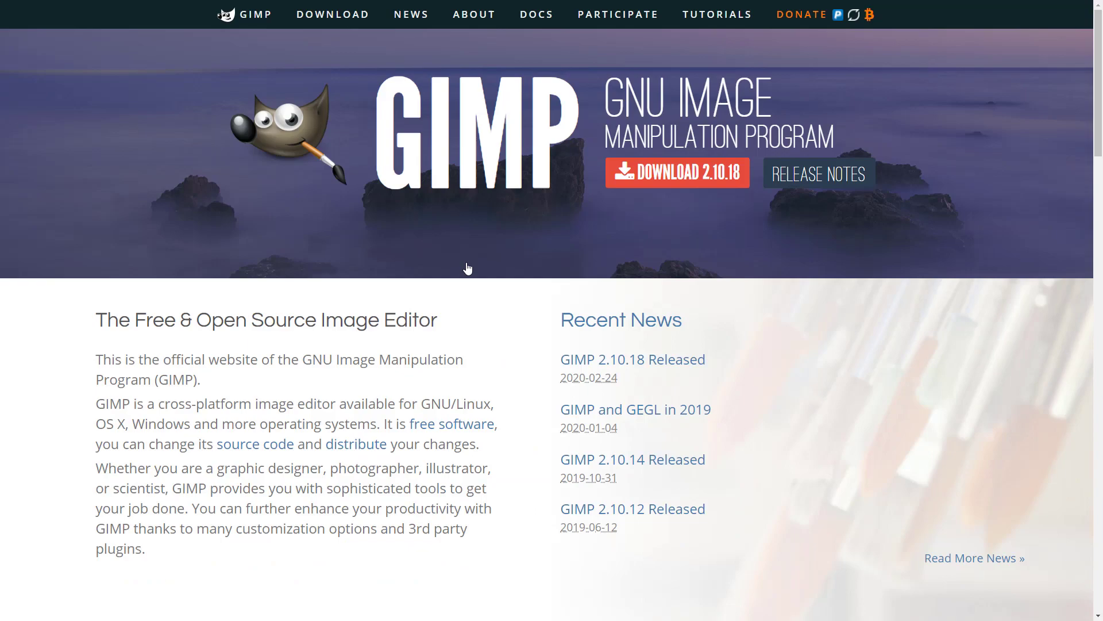
scroll(496, 375, "down", 2)
scroll(495, 375, "down", 12)
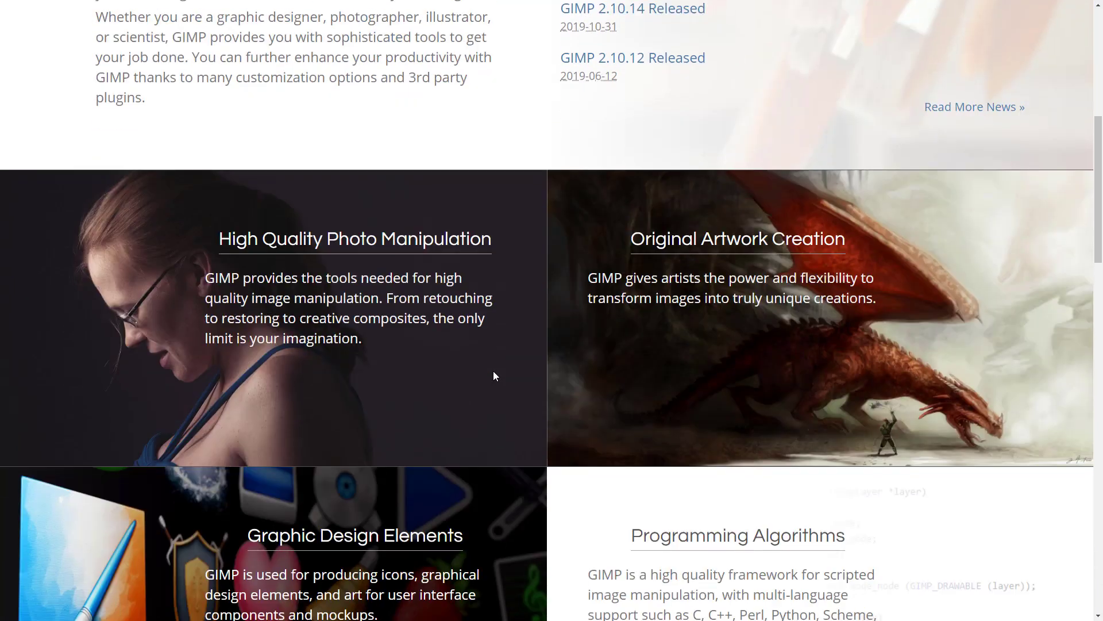
scroll(496, 375, "up", 8)
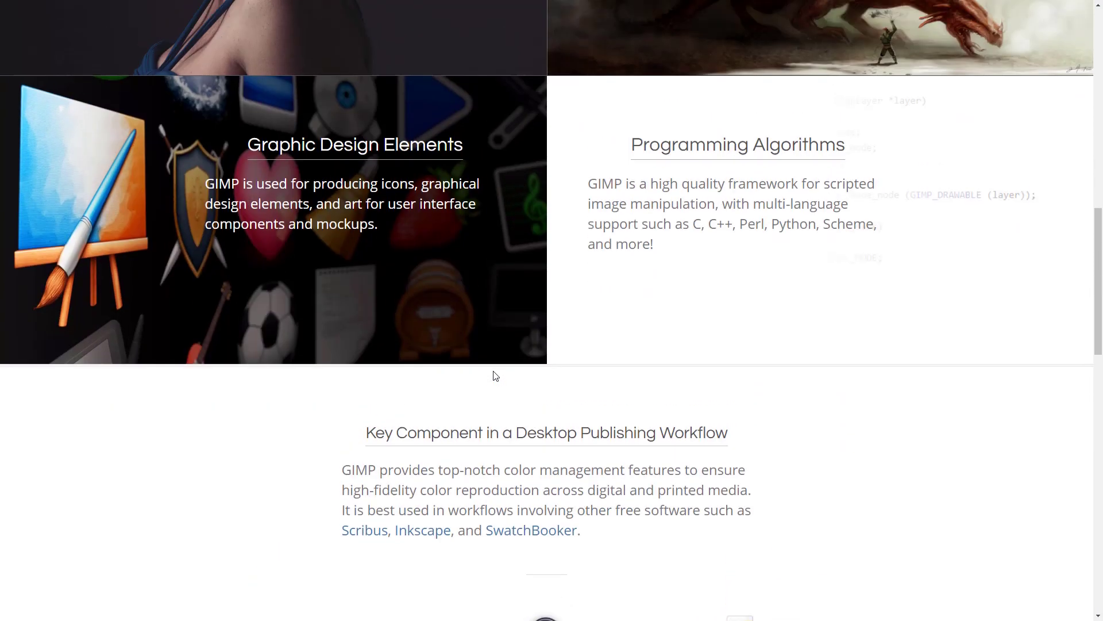
left_click(511, 374)
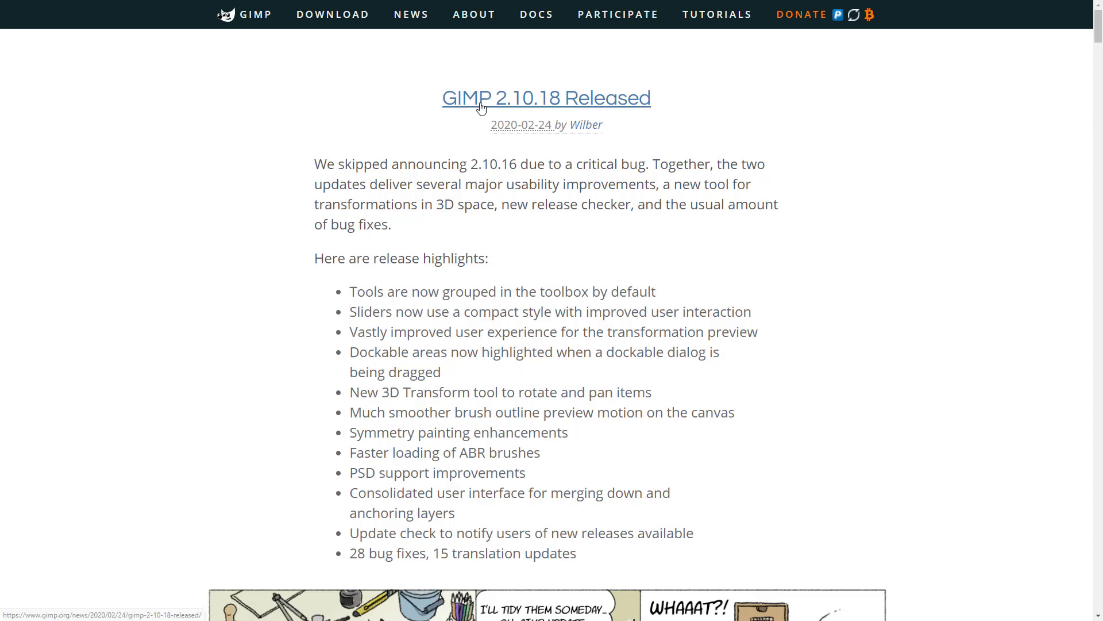
Highlight the grouped tools, transformation preview, dockable areas, brush outline and symmetry painting bullets.
scroll(661, 245, "down", 2)
scroll(662, 243, "down", 2)
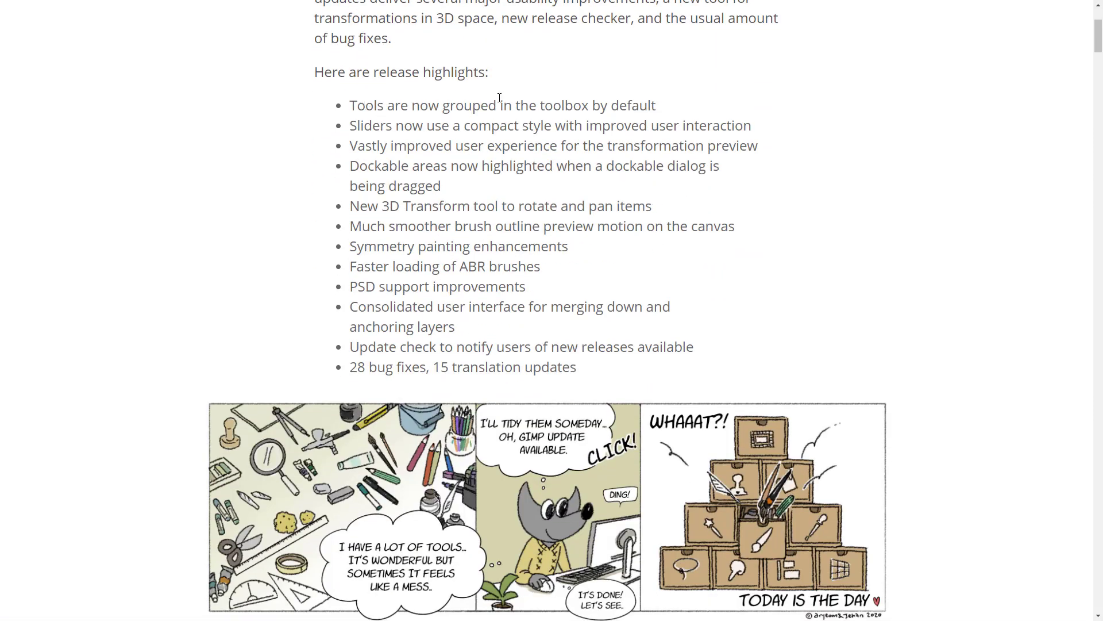
left_click_drag(357, 107, 499, 125)
left_click(727, 112)
left_click(504, 125)
left_click_drag(366, 146, 766, 154)
left_click(760, 153)
left_click_drag(354, 168, 477, 182)
scroll(477, 188, "down", 2)
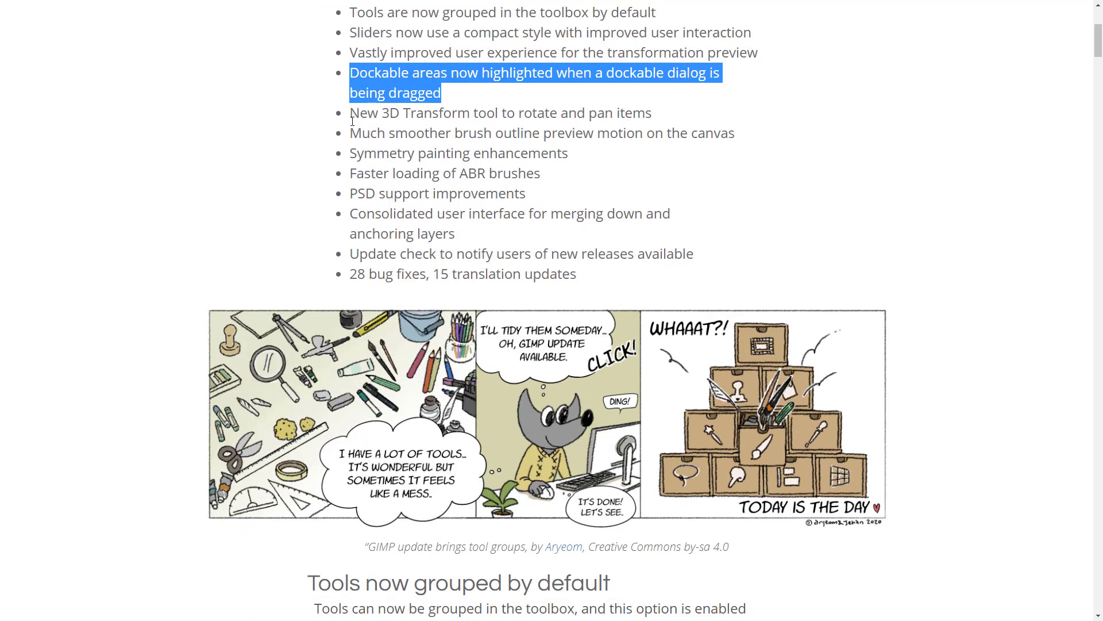
left_click_drag(360, 113, 662, 122)
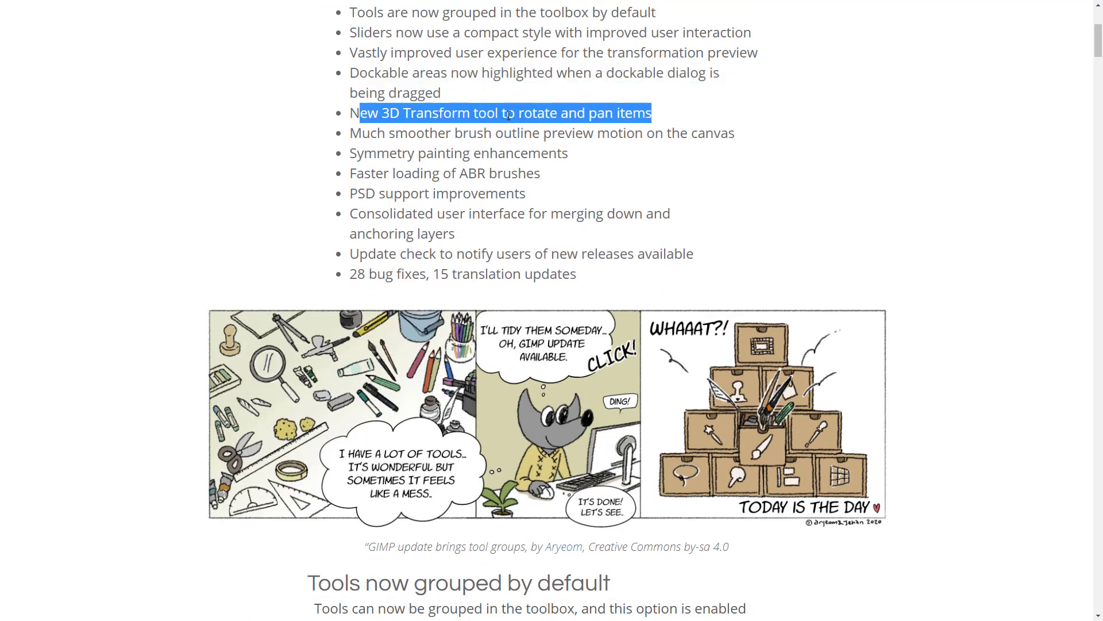
left_click_drag(348, 138, 357, 136)
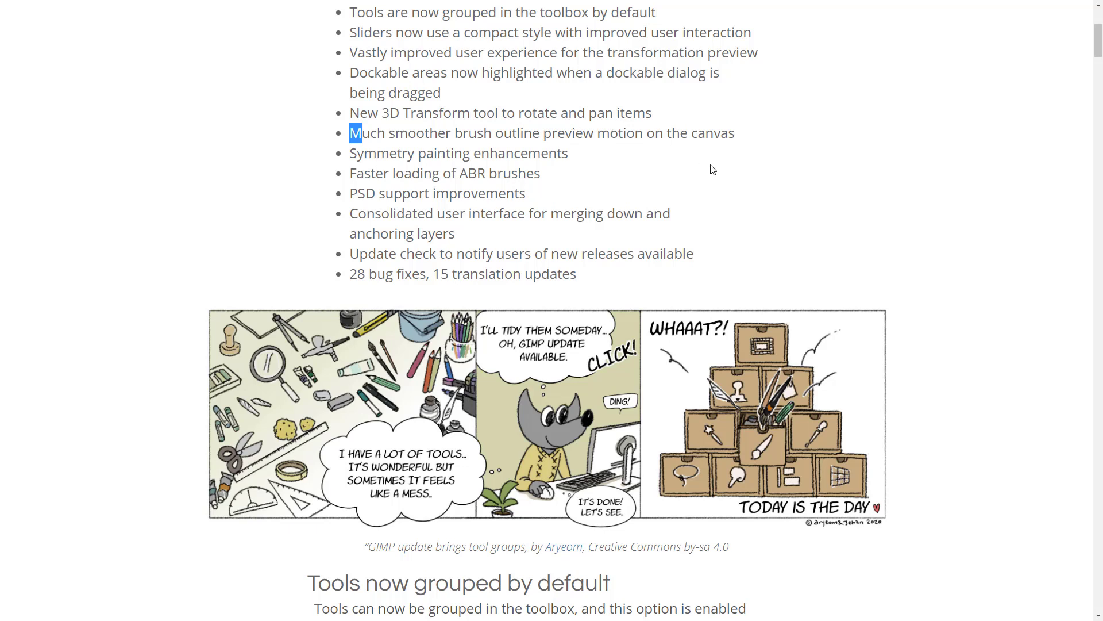
mouse_move(571, 154)
left_mouse_down()
mouse_move(357, 156)
mouse_move(386, 174)
mouse_move(546, 186)
left_mouse_up()
Highlight the PSD, layer merging and anchoring, update check, and bug fixes bullets.
scroll(546, 187, "down", 2)
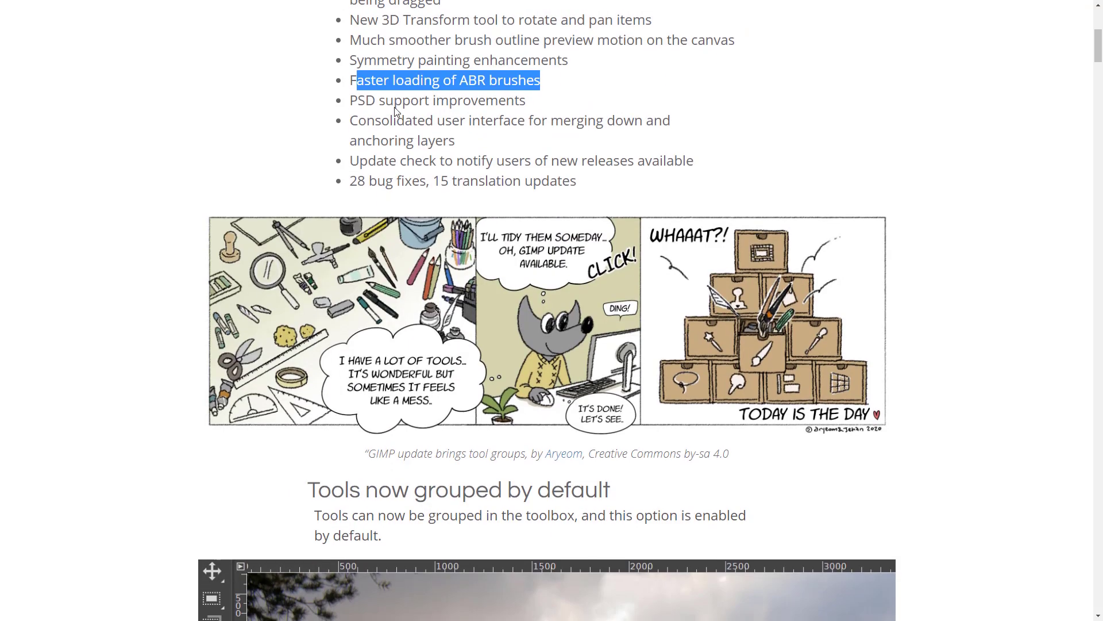
left_click_drag(367, 100, 554, 103)
left_click(552, 102)
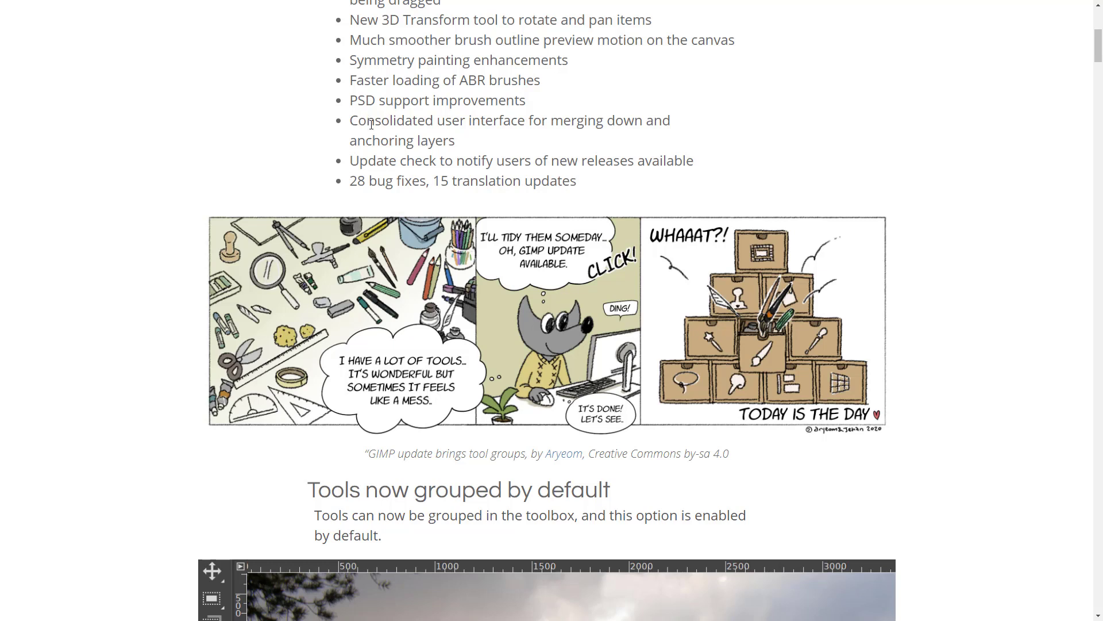
left_click_drag(371, 124, 504, 150)
left_click(501, 150)
left_click_drag(360, 163, 695, 161)
left_click(715, 165)
left_click_drag(357, 182, 609, 184)
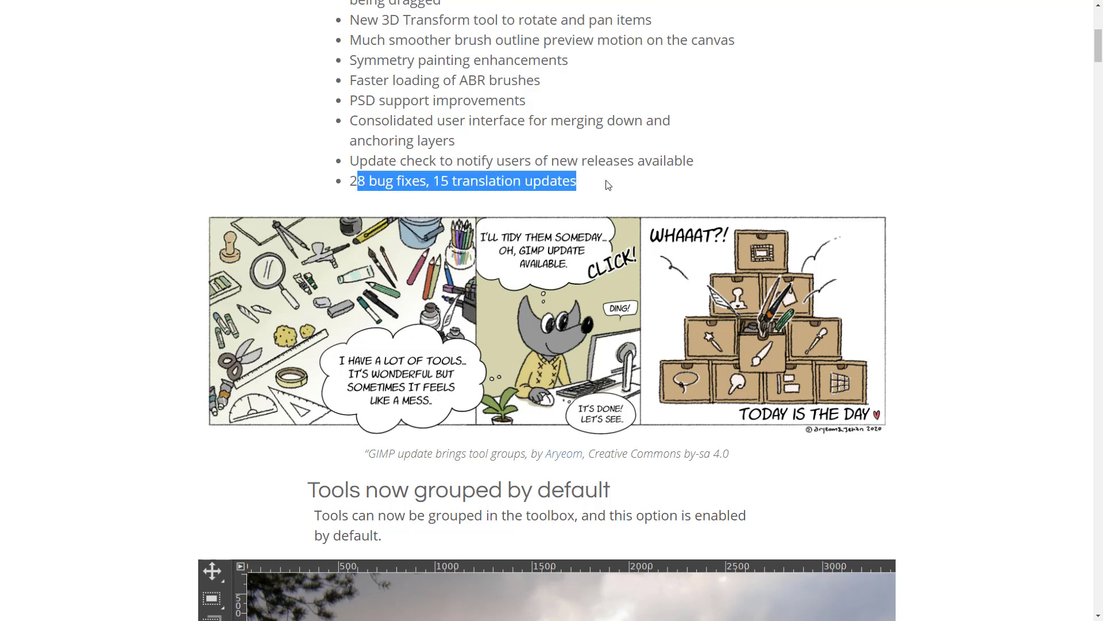
left_click(609, 184)
Scroll the release notes down to the Compact sliders section.
scroll(593, 167, "down", 6)
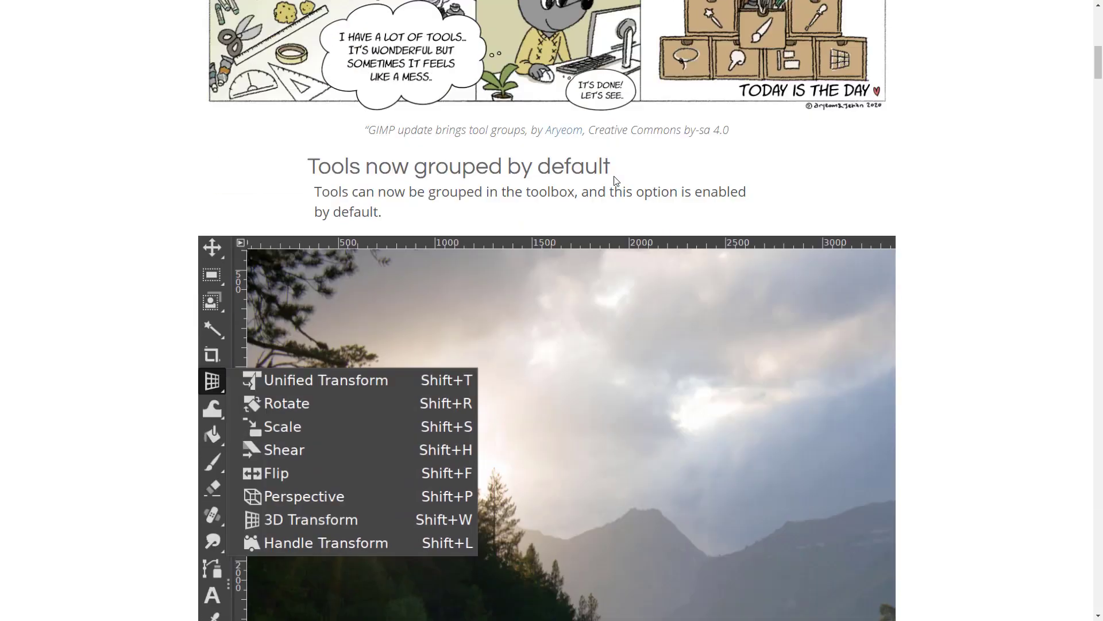
scroll(620, 204, "down", 2)
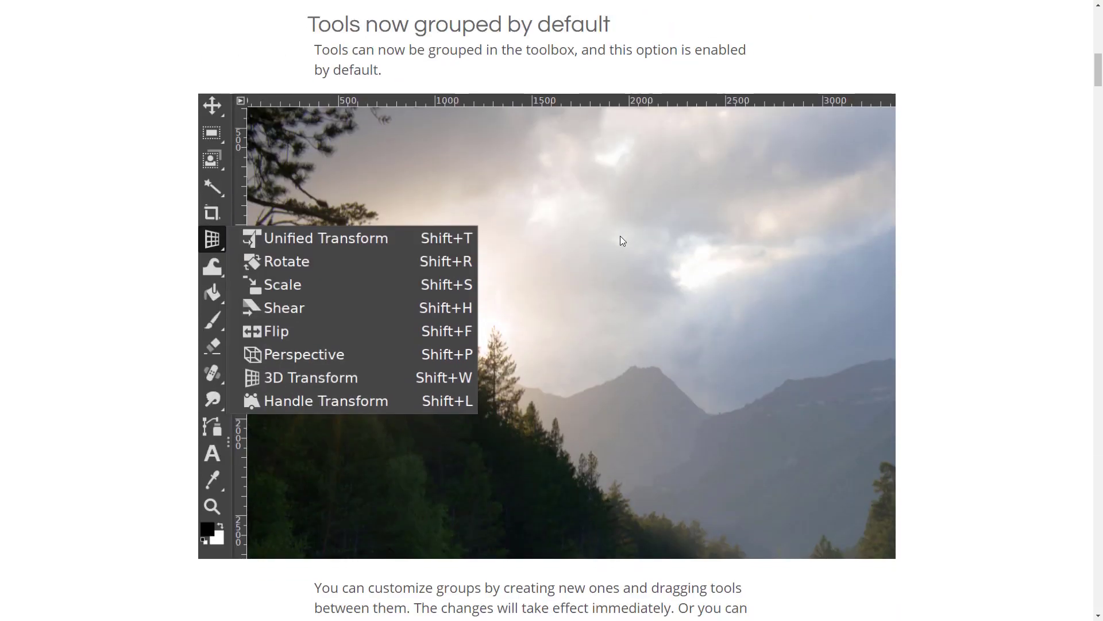
scroll(403, 293, "down", 10)
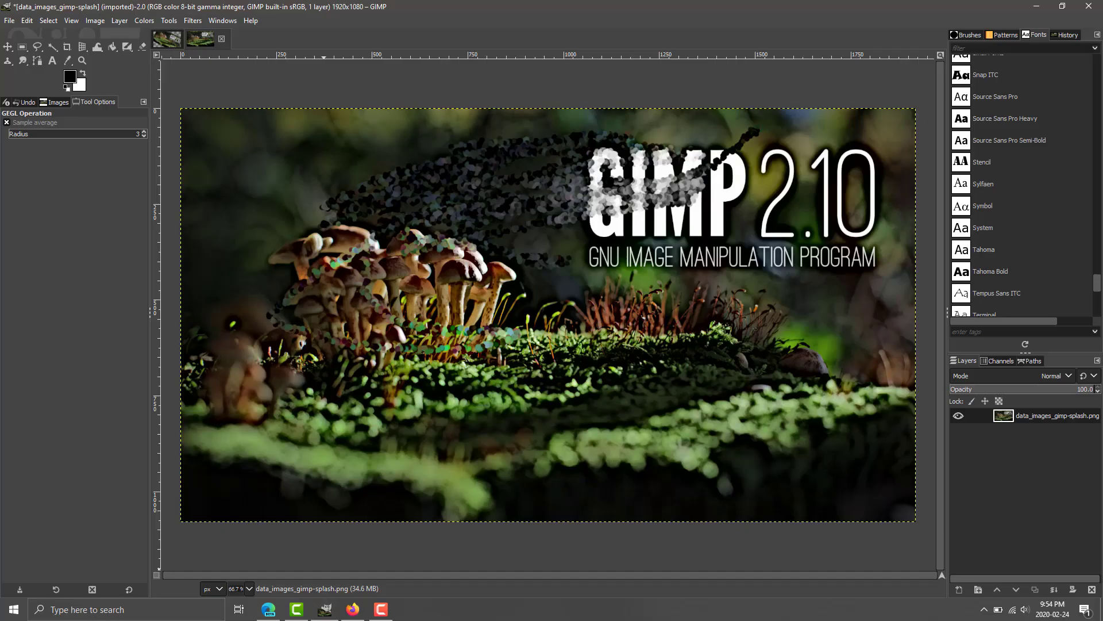
Drag the Tool Options sample-average Radius from 3 up to 191.
left_click(94, 133)
mouse_move(105, 136)
left_mouse_down()
mouse_move(78, 134)
mouse_move(97, 133)
left_mouse_up()
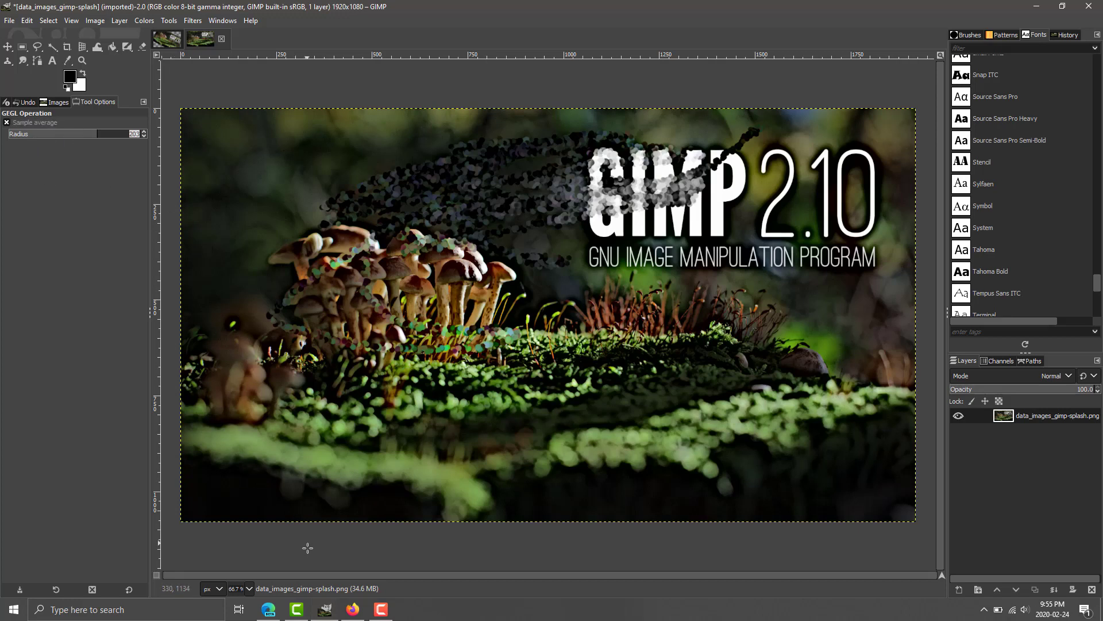
Bring Edge back to the release notes and read the dockable-dialogs improvements.
mouse_move(269, 614)
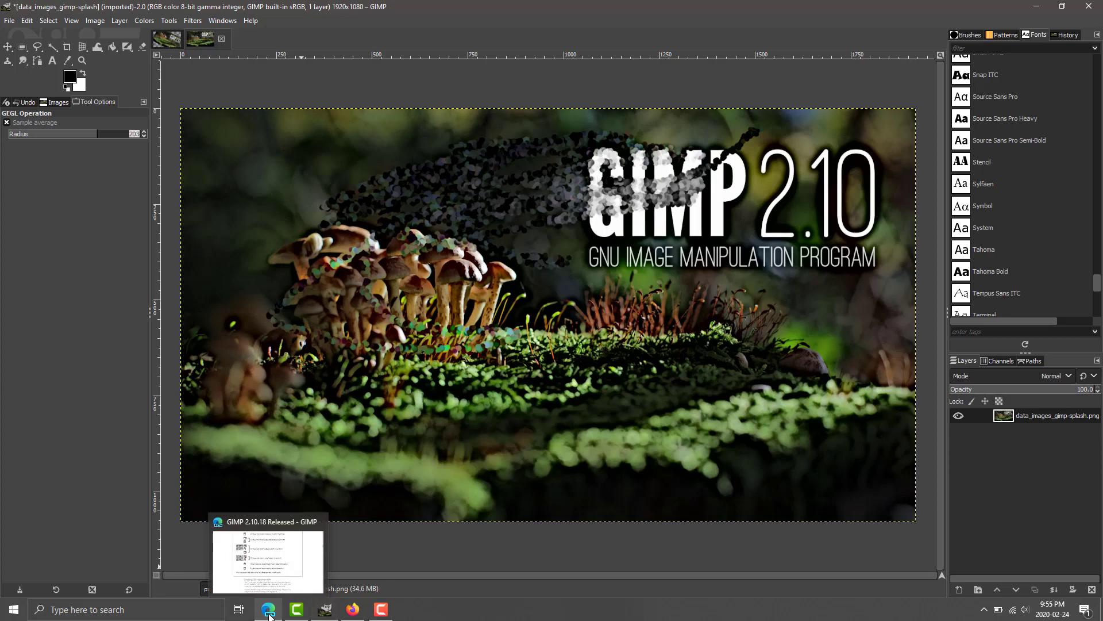
left_click(270, 614)
scroll(394, 523, "down", 6)
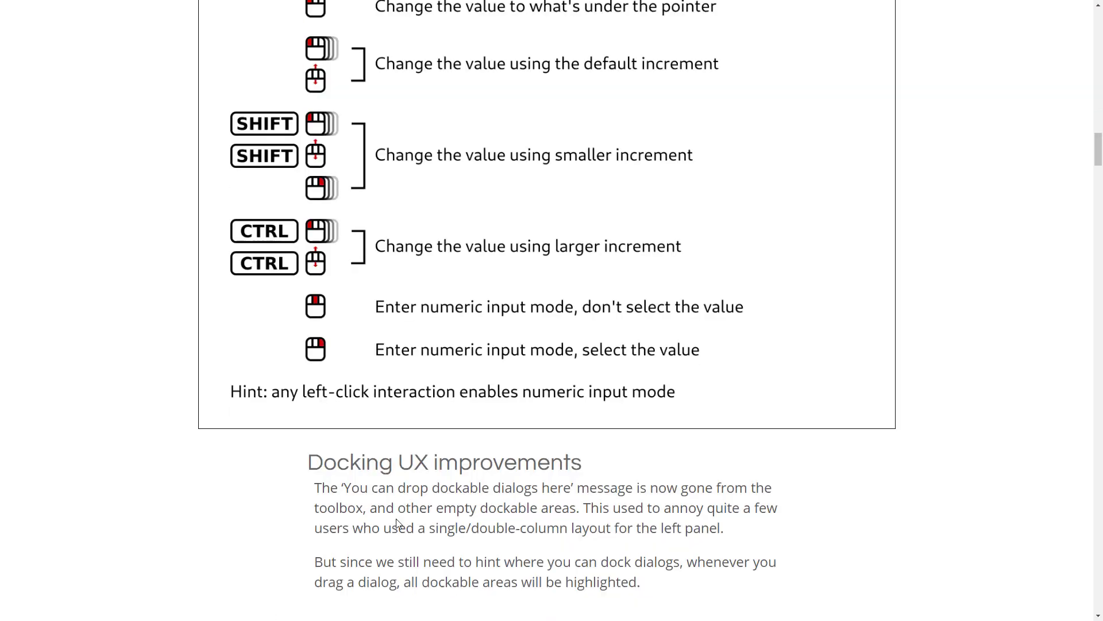
scroll(512, 183, "down", 5)
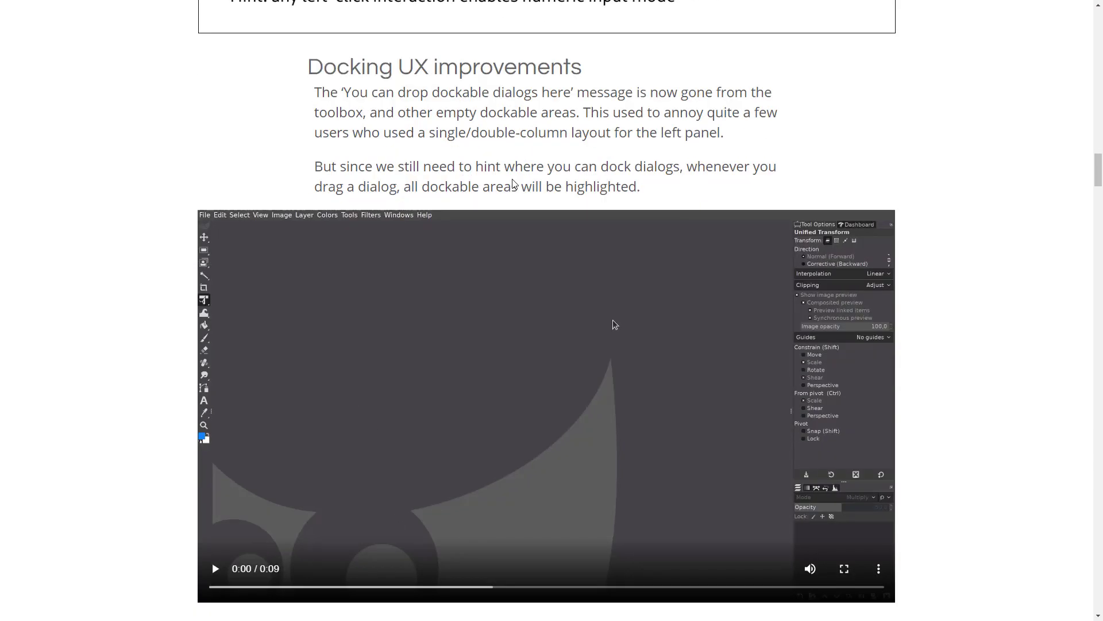
scroll(513, 185, "up", 5)
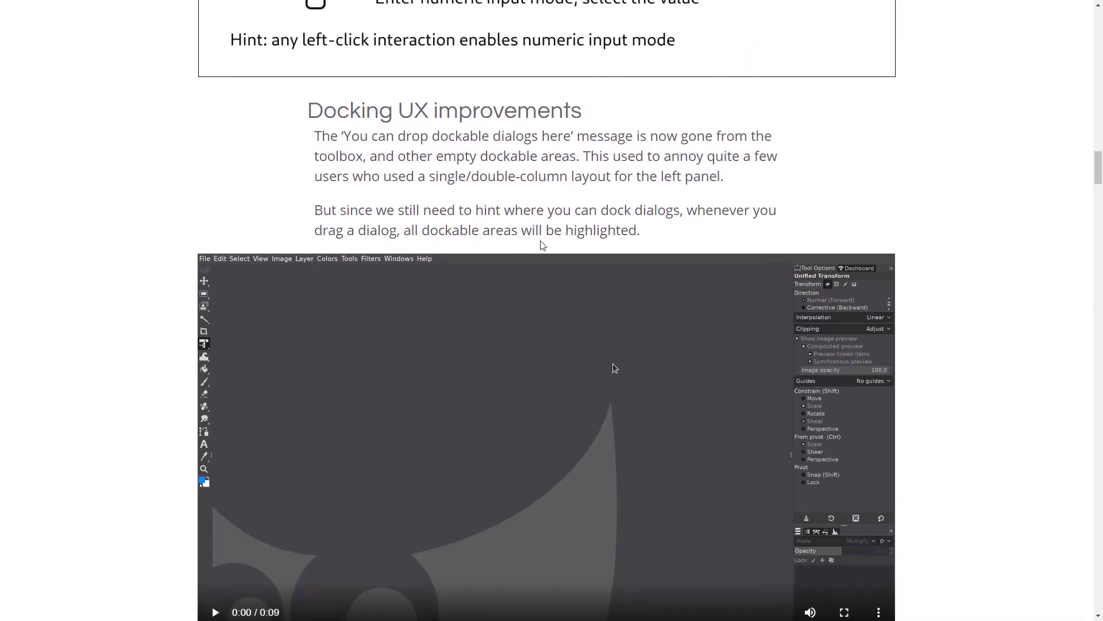
scroll(500, 159, "down", 2)
left_click_drag(351, 42, 572, 41)
left_click(647, 62)
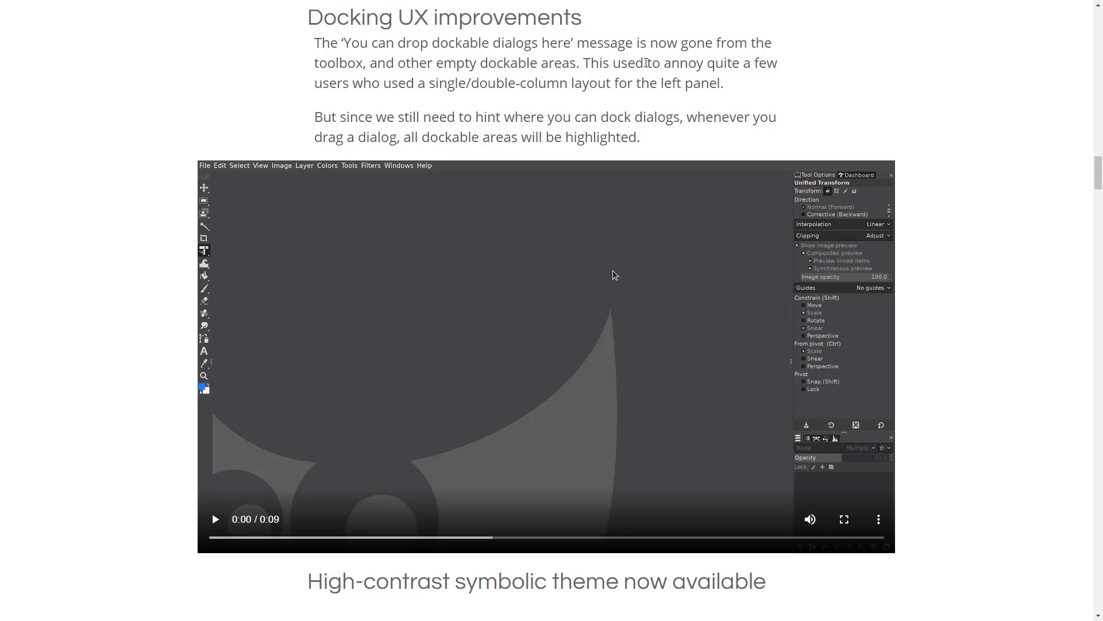
Read the Composited Preview paragraph and continue down to the 3D Transform section.
scroll(592, 225, "down", 6)
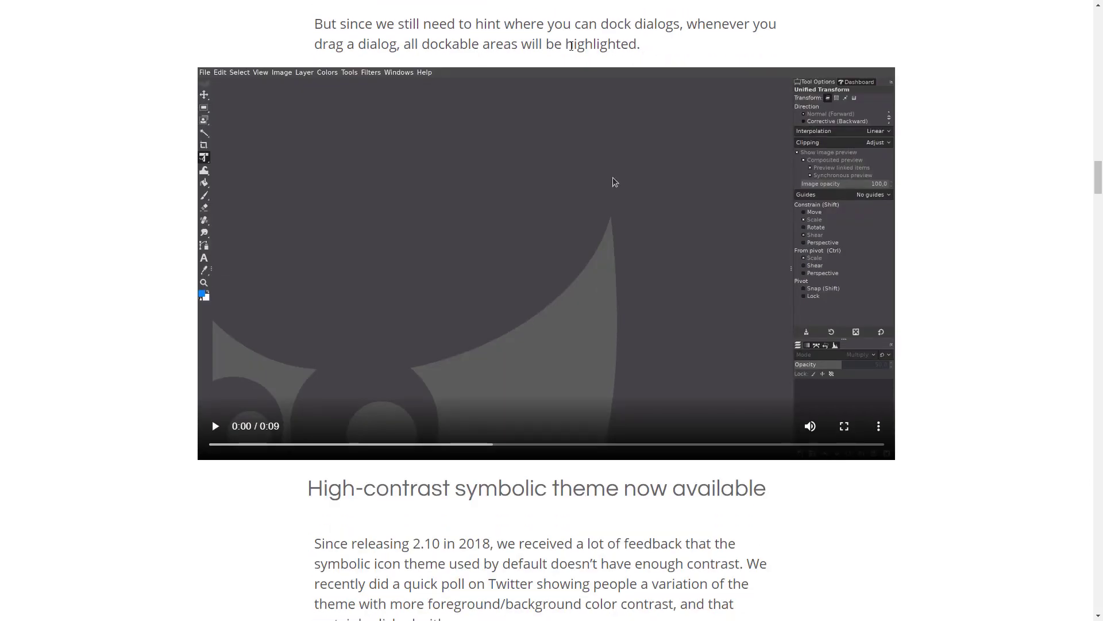
scroll(592, 224, "down", 6)
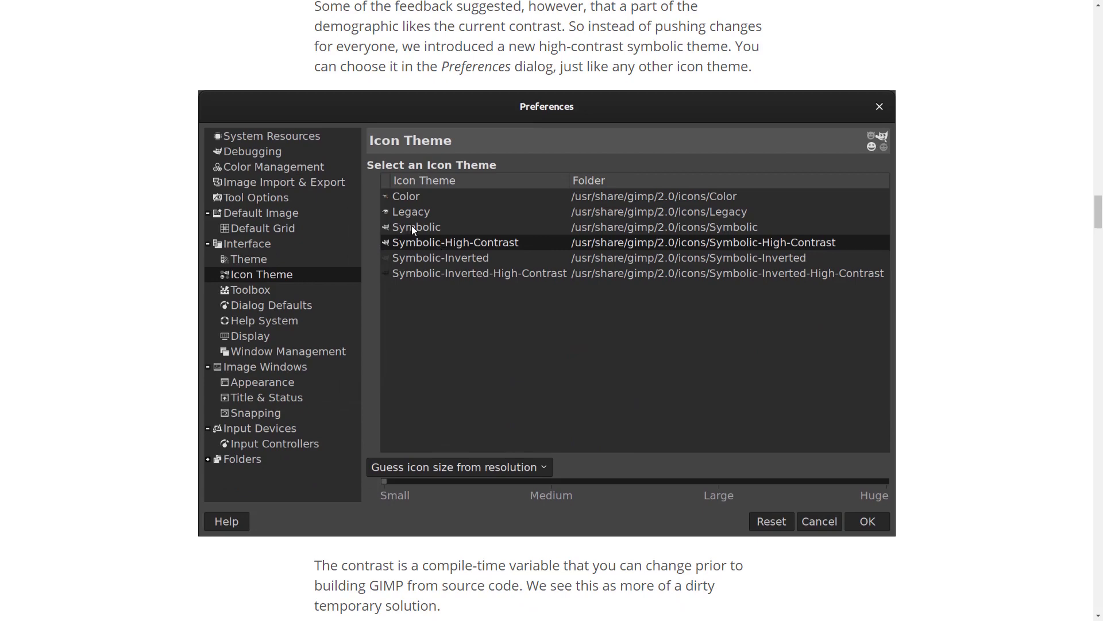
scroll(468, 302, "down", 10)
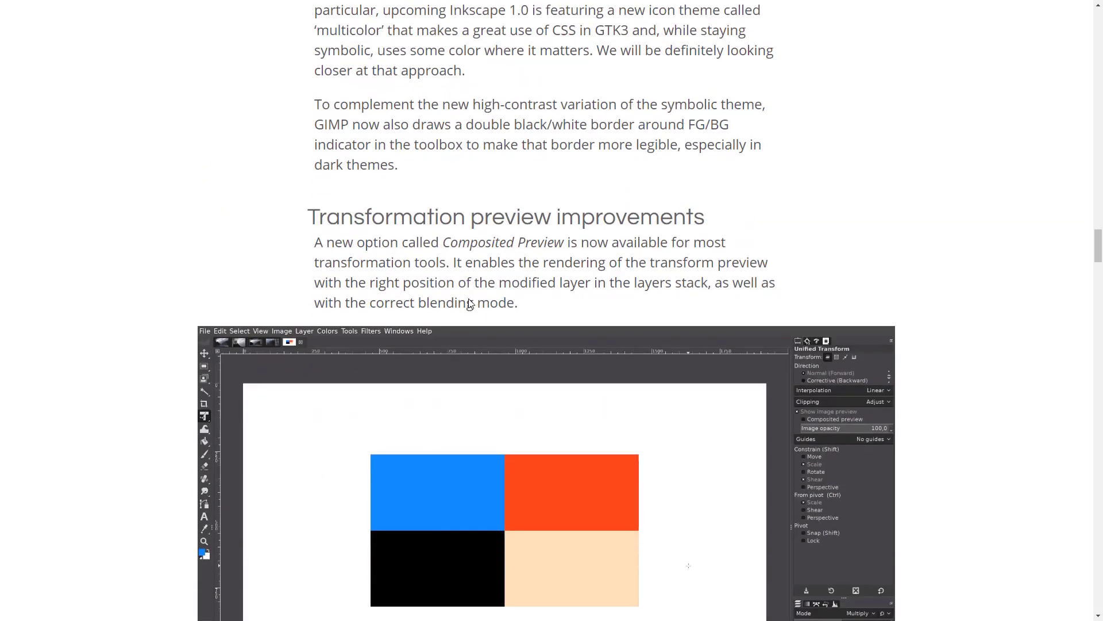
scroll(469, 304, "down", 3)
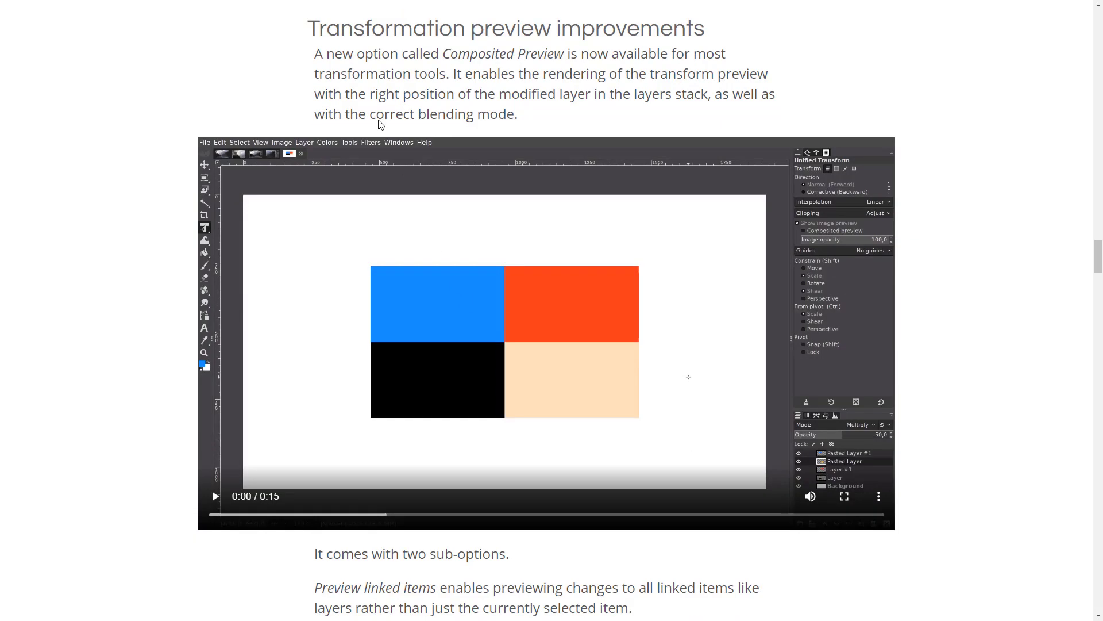
left_click_drag(366, 54, 757, 76)
left_click_drag(687, 80, 776, 113)
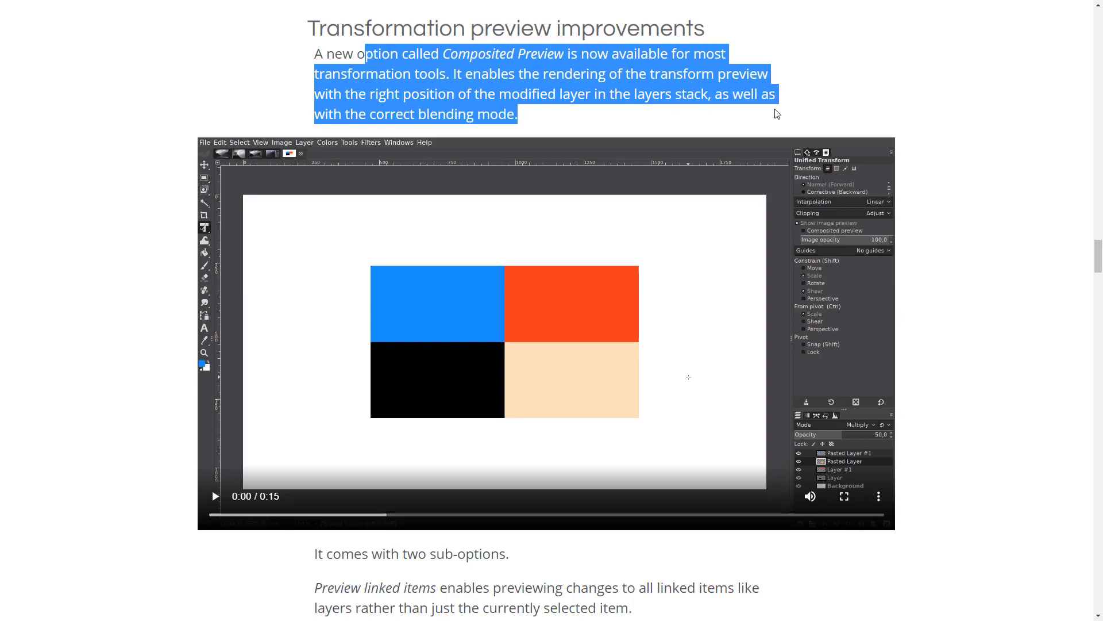
left_click(579, 112)
scroll(525, 116, "down", 11)
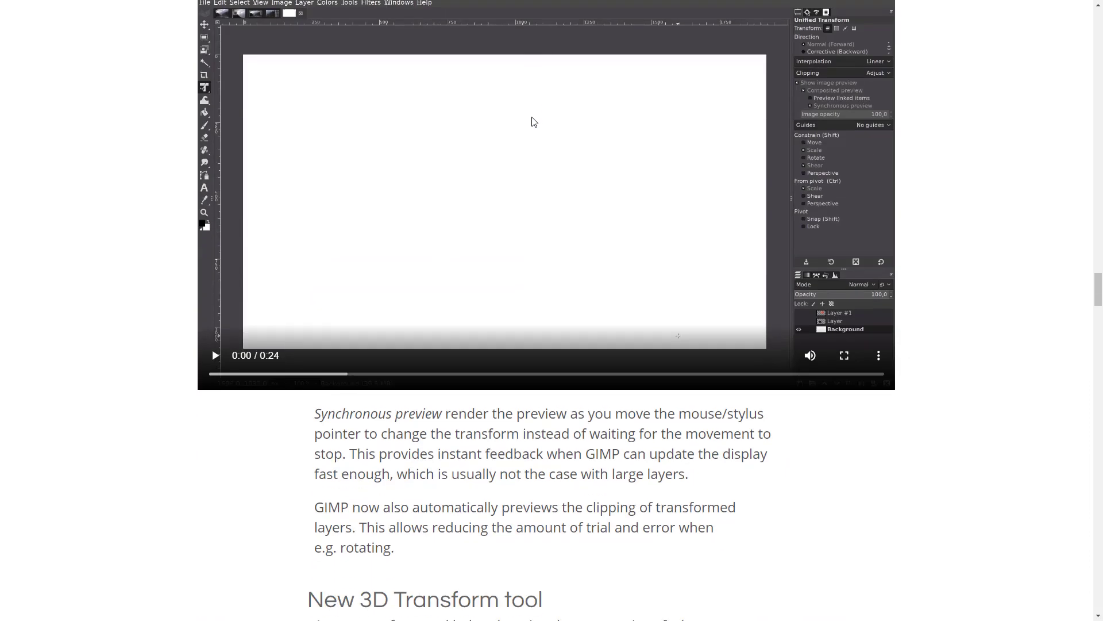
scroll(532, 118, "down", 12)
scroll(532, 116, "up", 5)
Read the brush outline section, highlighting the 120 FPS figure and the word Kaleidoscope.
scroll(420, 287, "down", 6)
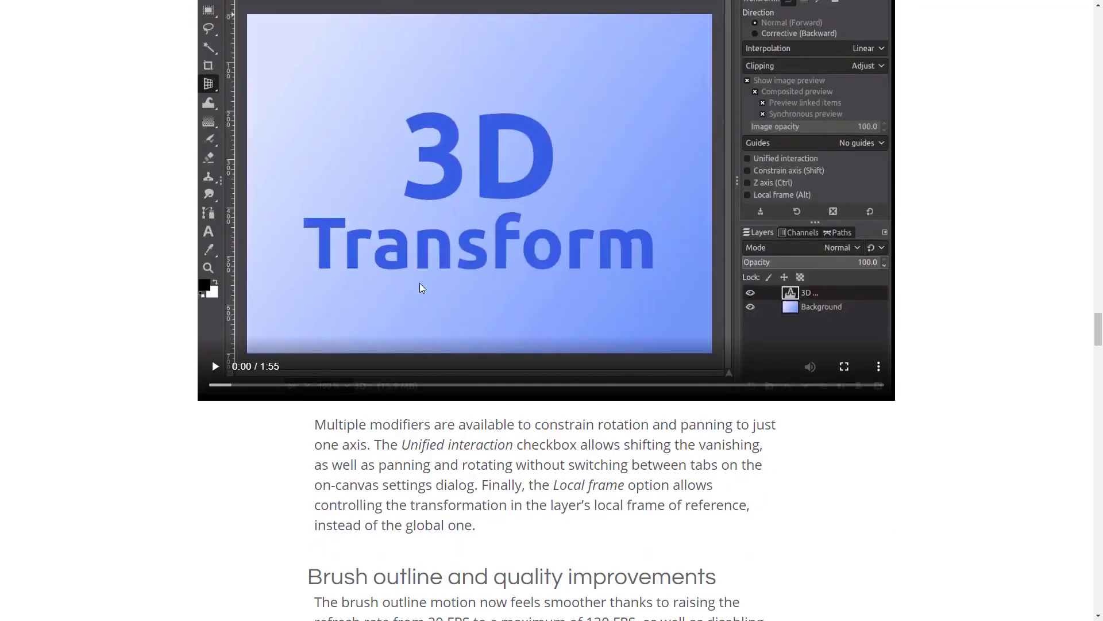
scroll(420, 285, "down", 6)
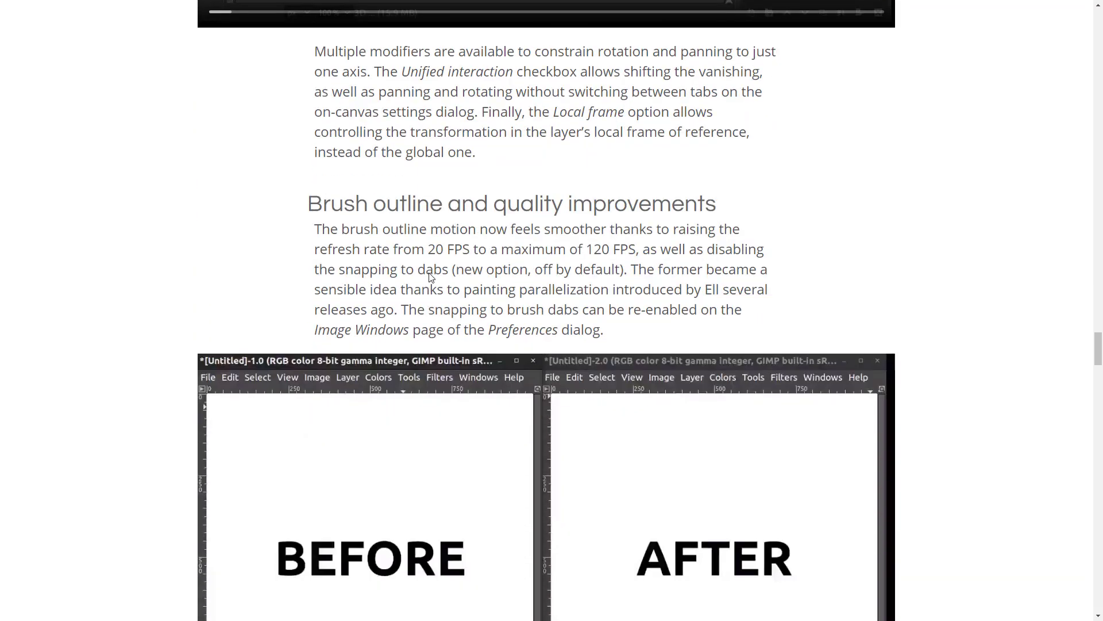
scroll(431, 277, "down", 3)
left_click_drag(369, 17, 682, 12)
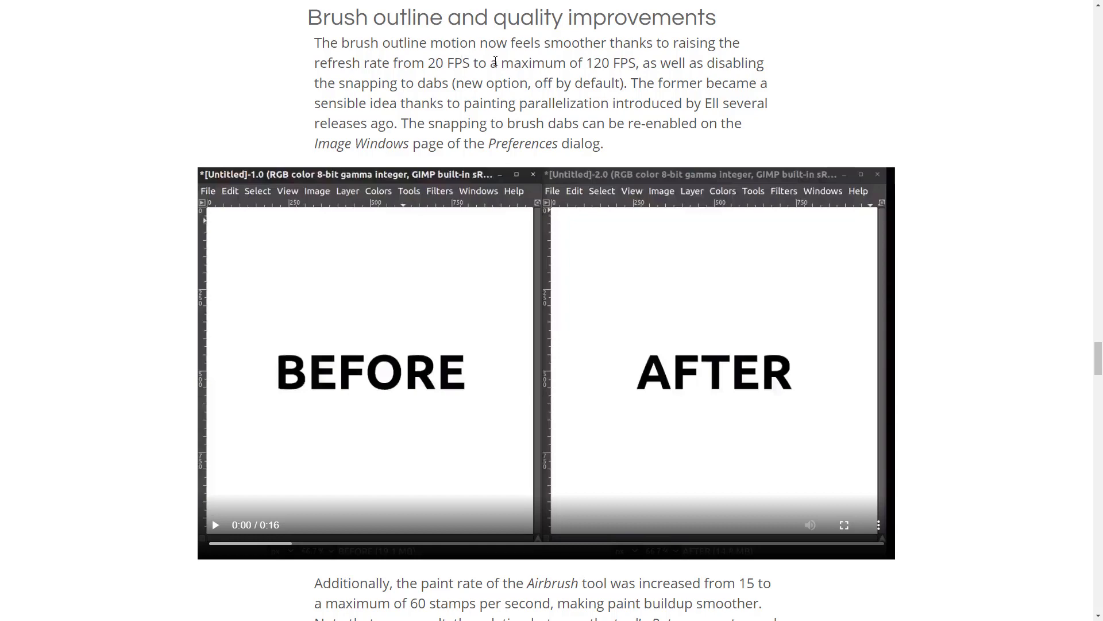
double_click(597, 64)
scroll(628, 104, "down", 12)
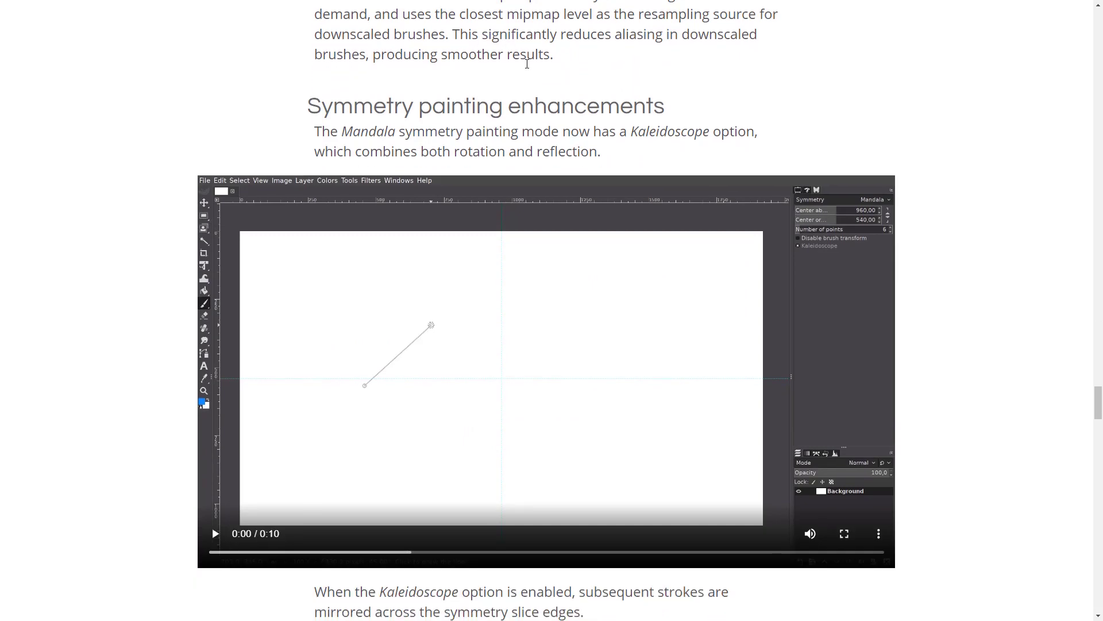
scroll(628, 104, "down", 2)
double_click(658, 36)
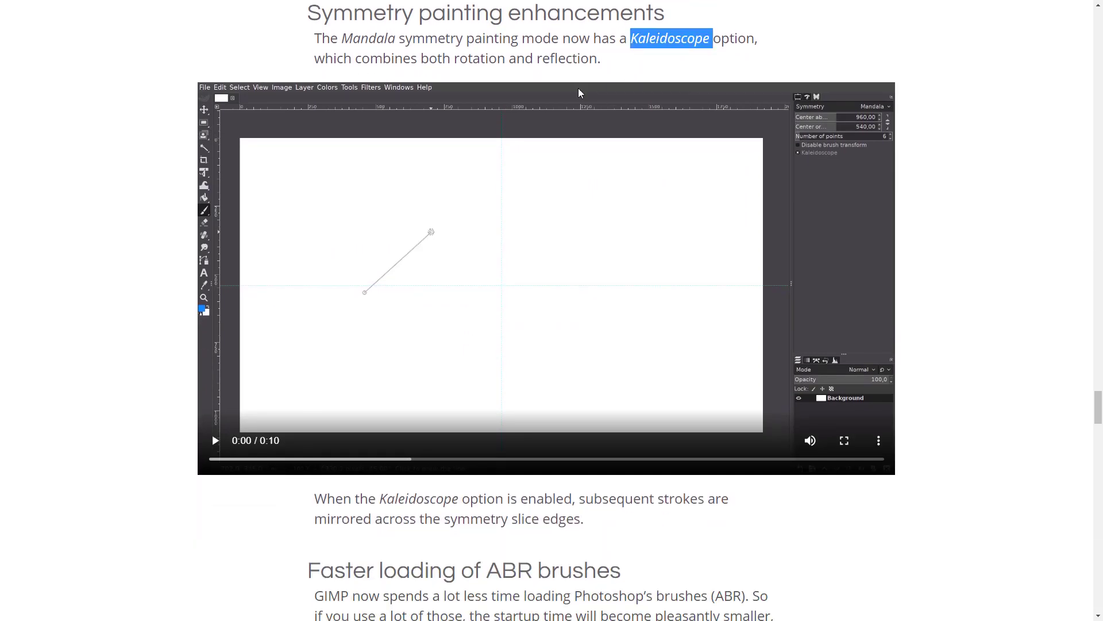
Read the PSD support section on faster loading and CMYK PSD files.
scroll(574, 305, "down", 10)
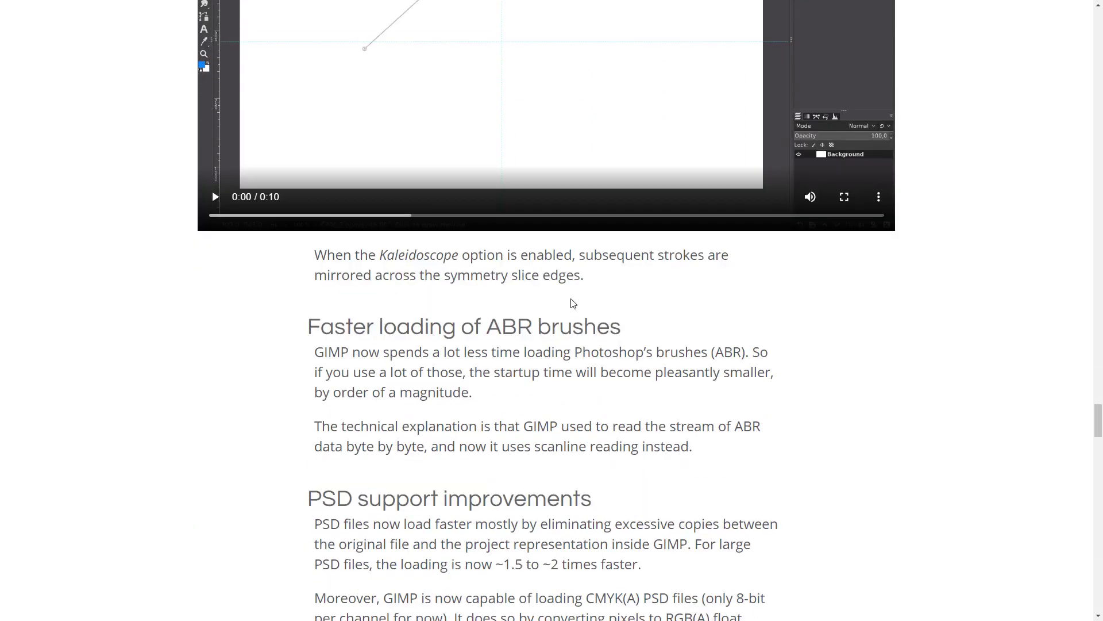
scroll(647, 193, "down", 5)
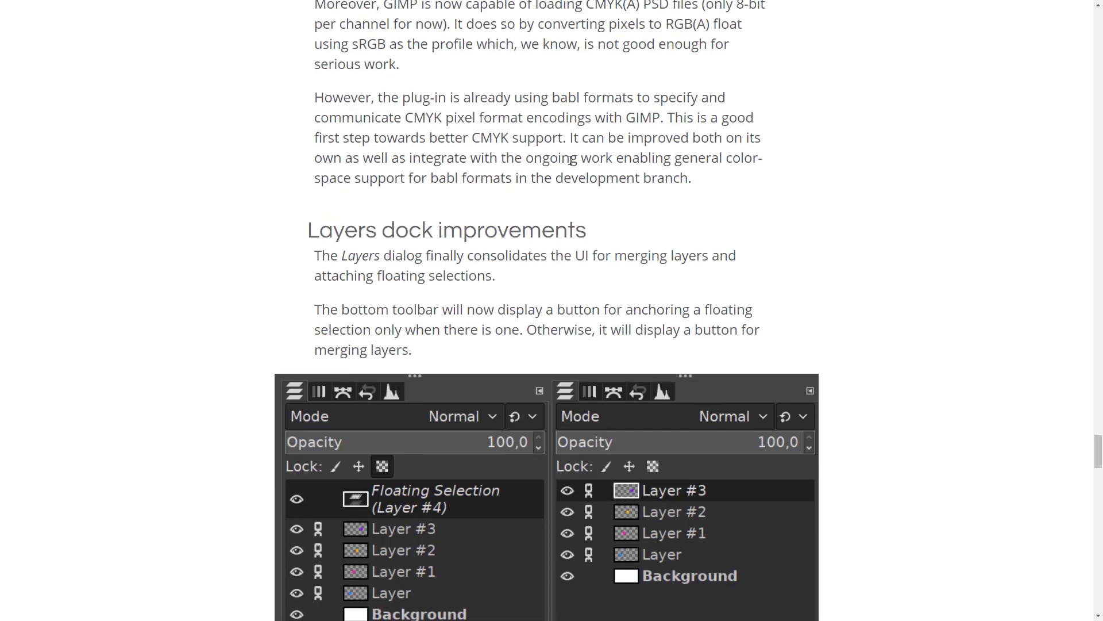
scroll(313, 160, "up", 5)
double_click(355, 184)
left_click(593, 245)
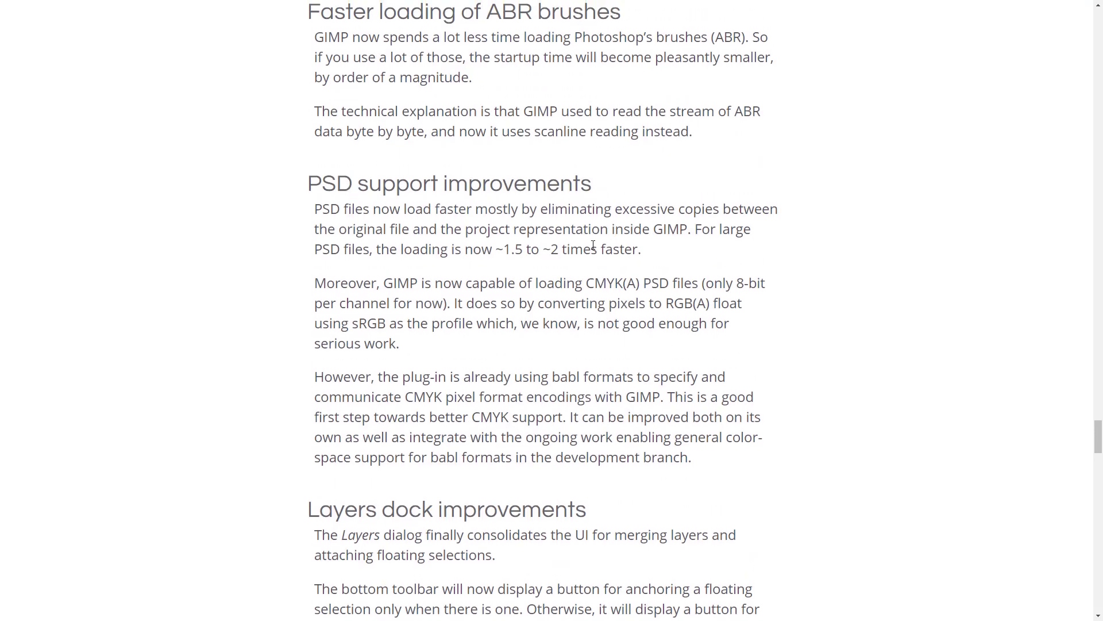
left_click_drag(379, 248, 680, 251)
left_click(680, 251)
left_click_drag(415, 284, 517, 343)
left_click(523, 343)
Read the Layers dialog merging notes and the update-check section.
scroll(632, 329, "down", 2)
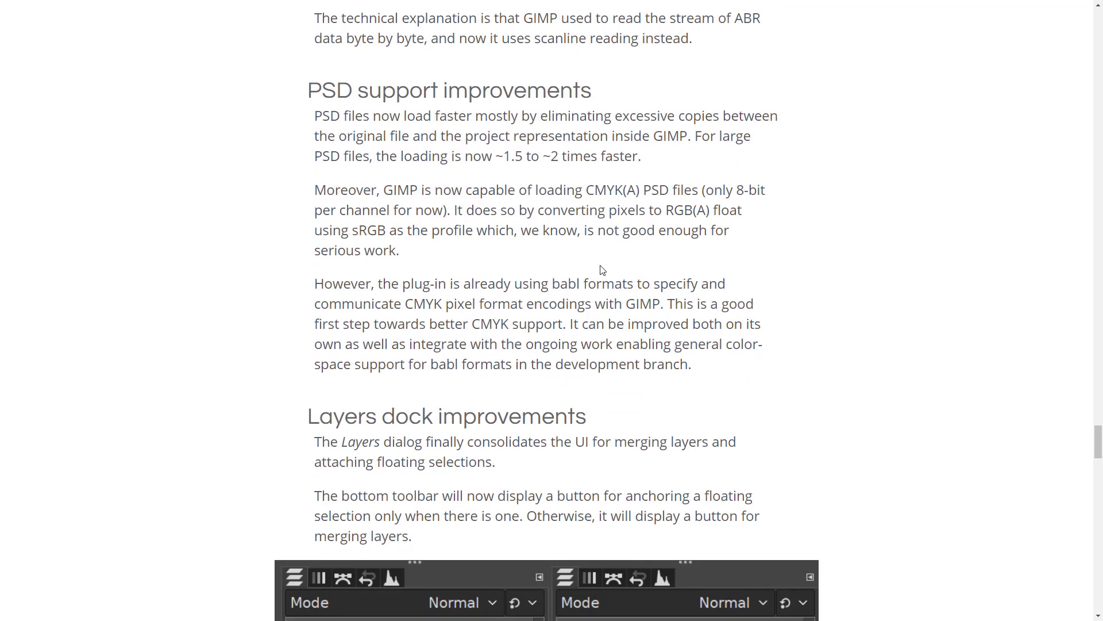
left_click_drag(656, 254, 552, 228)
left_click(555, 222)
scroll(553, 222, "down", 8)
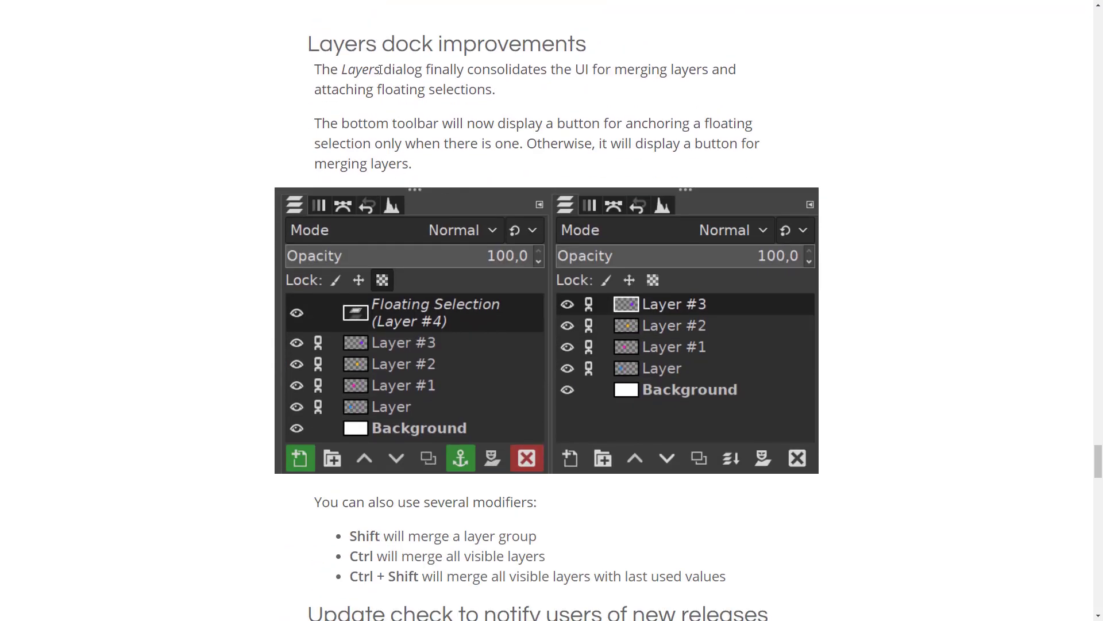
left_click_drag(379, 69, 537, 95)
left_click(538, 95)
scroll(595, 170, "down", 10)
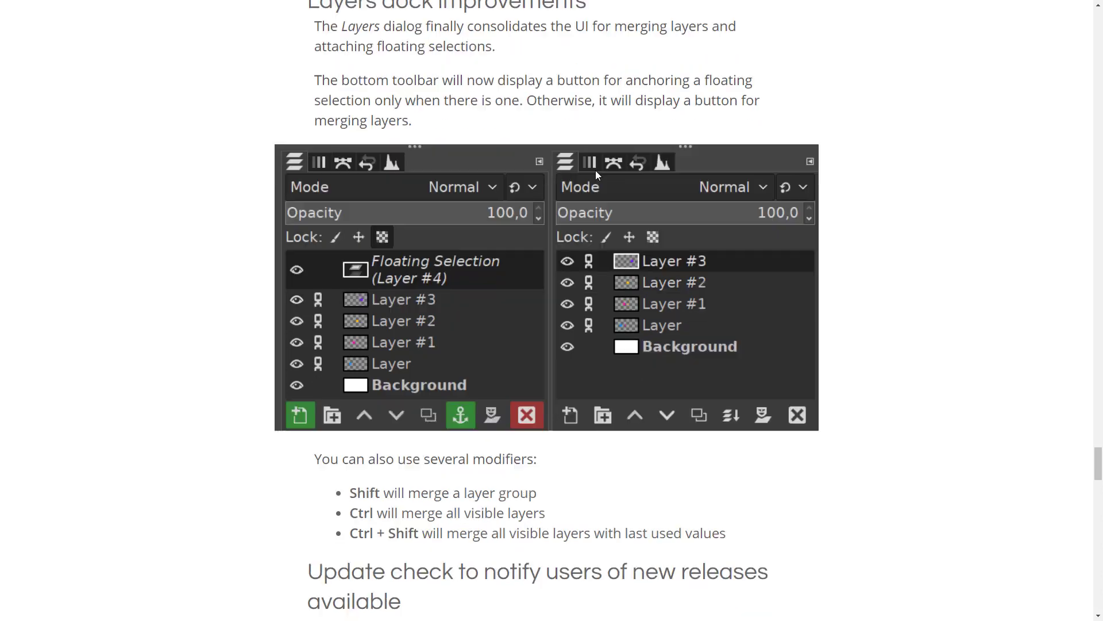
left_click_drag(309, 55, 737, 426)
left_click(736, 424)
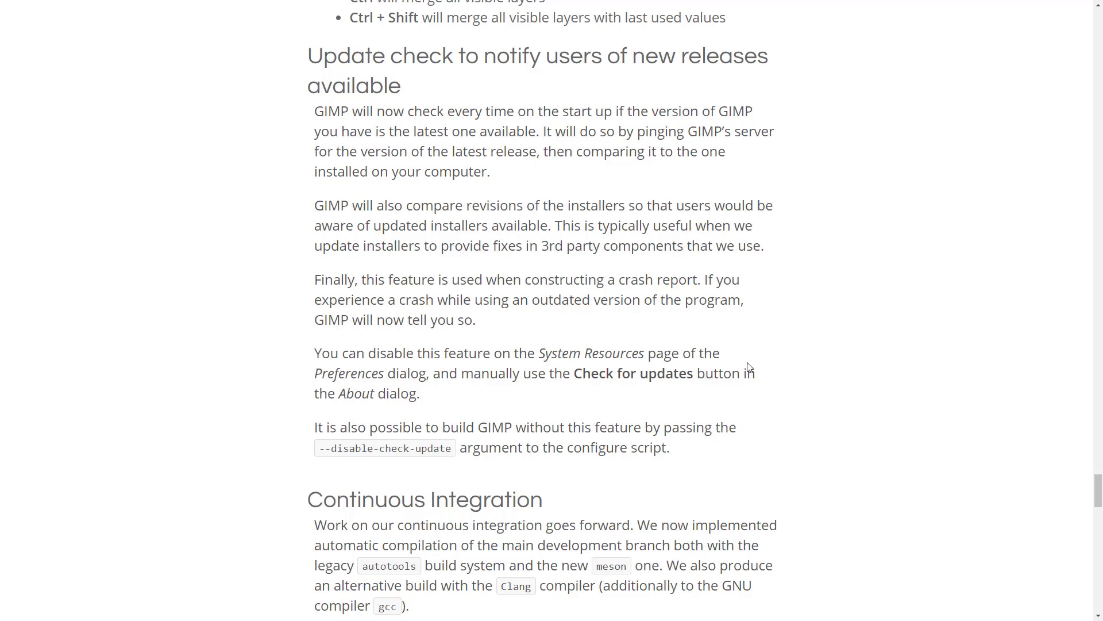
Scroll through the GIMP From Source page, then return to the gimp.org homepage.
key("alt+Left")
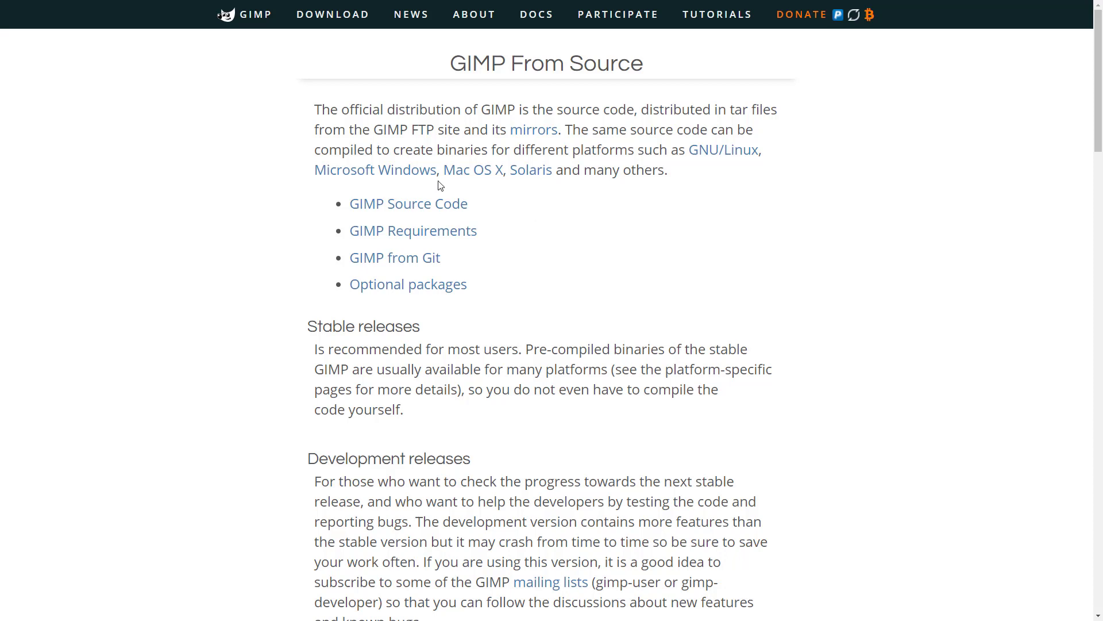
scroll(515, 329, "down", 3)
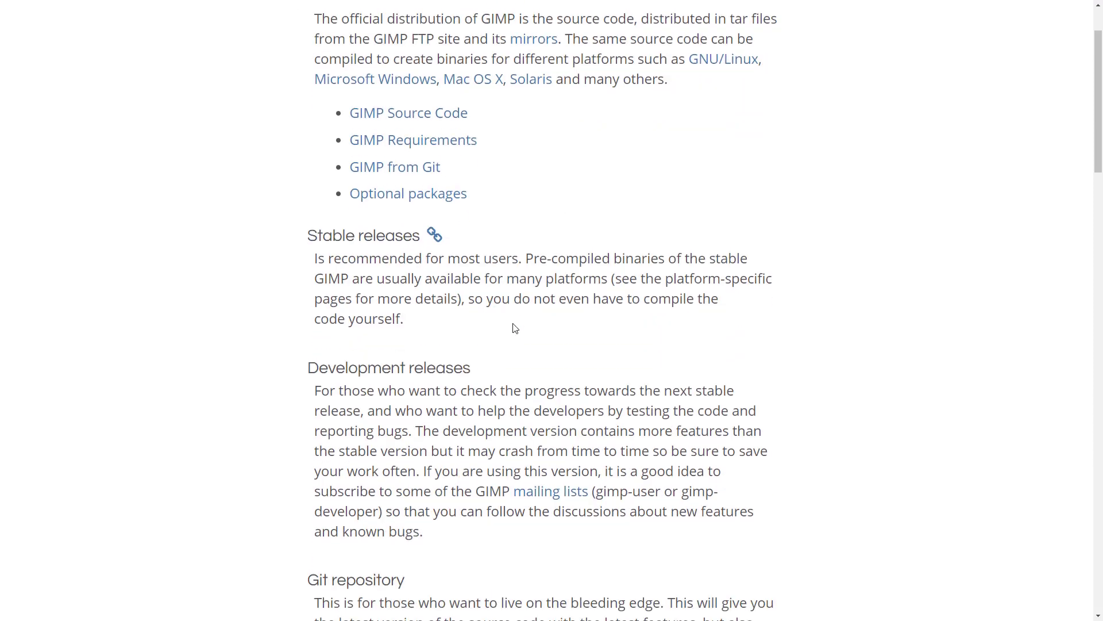
scroll(609, 287, "down", 1)
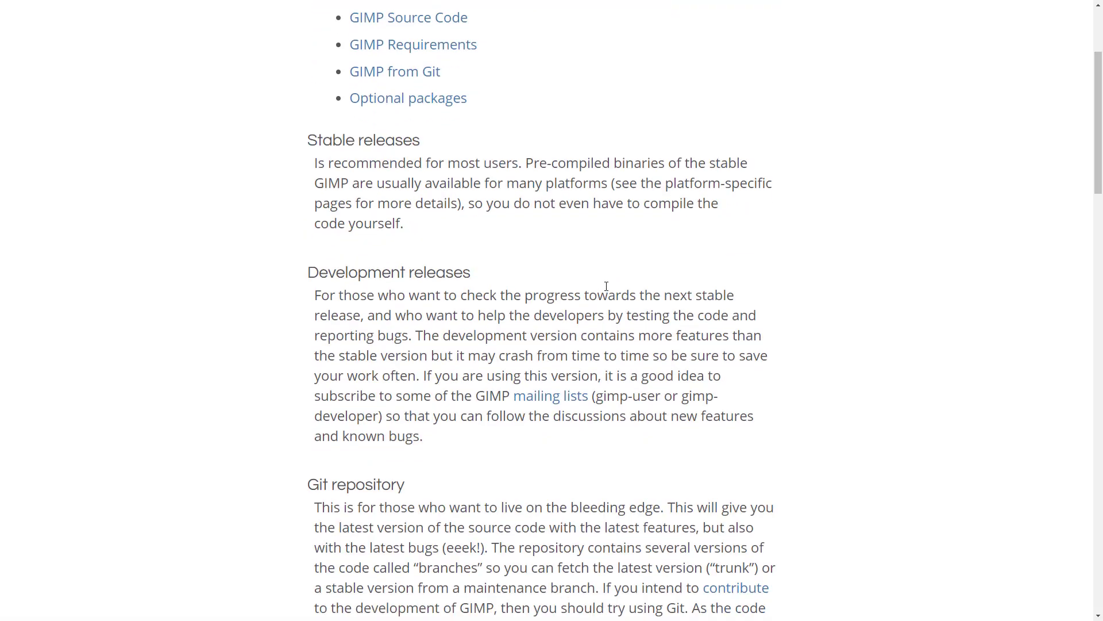
scroll(606, 288, "up", 3)
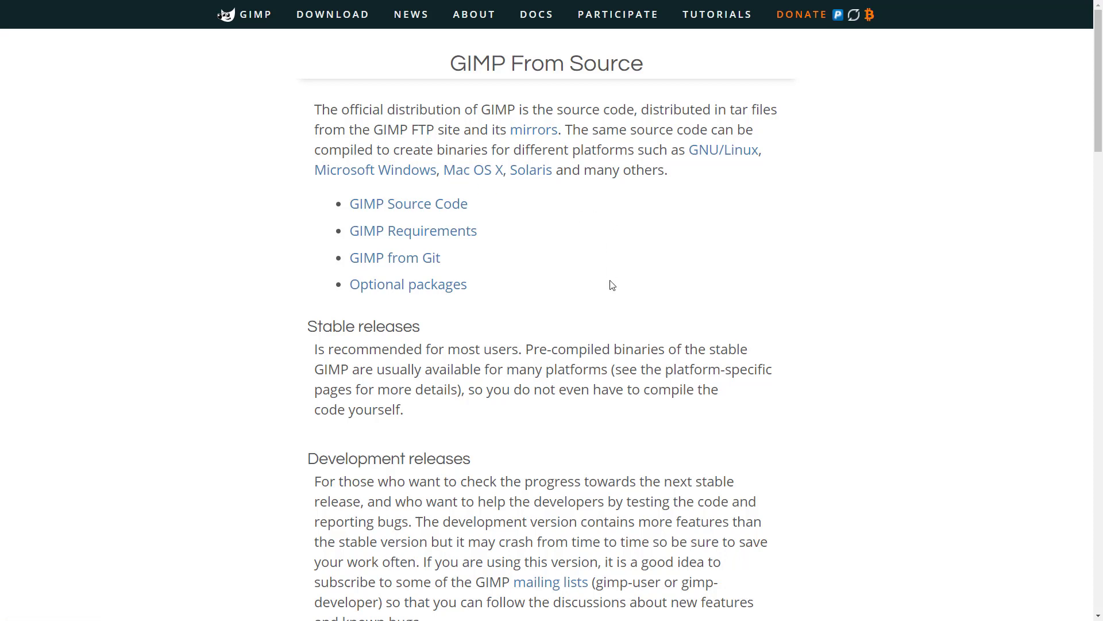
key("alt+Left")
scroll(611, 281, "up", 3)
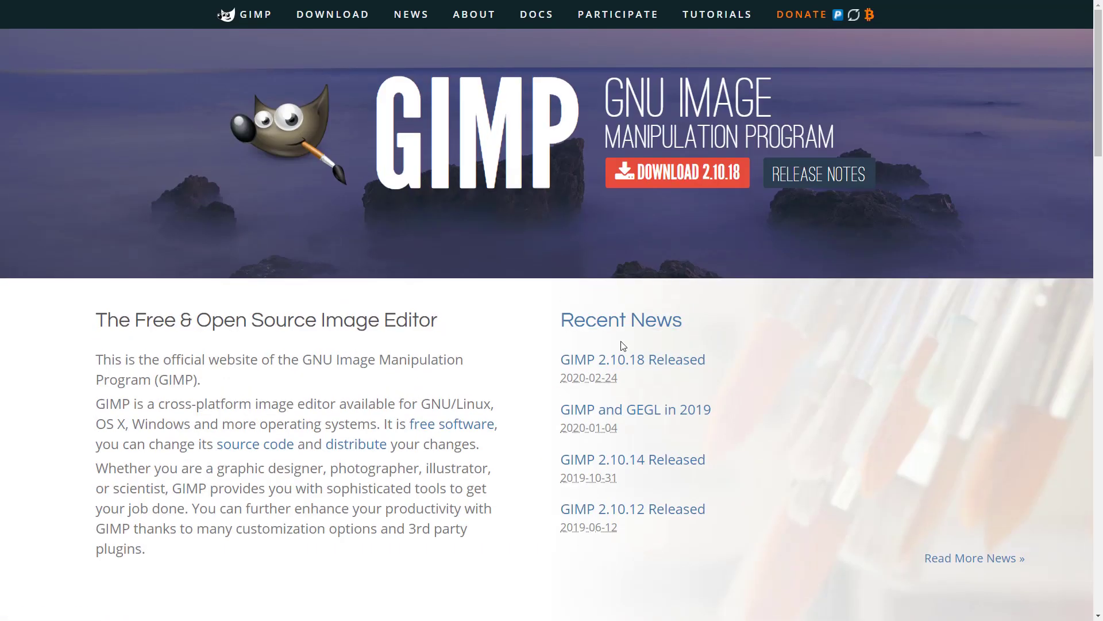